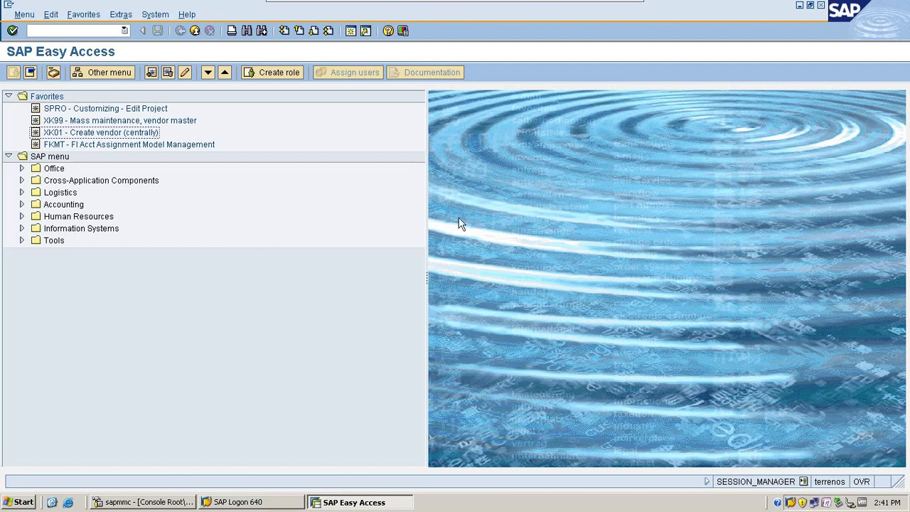
- Open transaction FS00 for central G/L account maintenance
left_click(57, 30)
type("fs00")
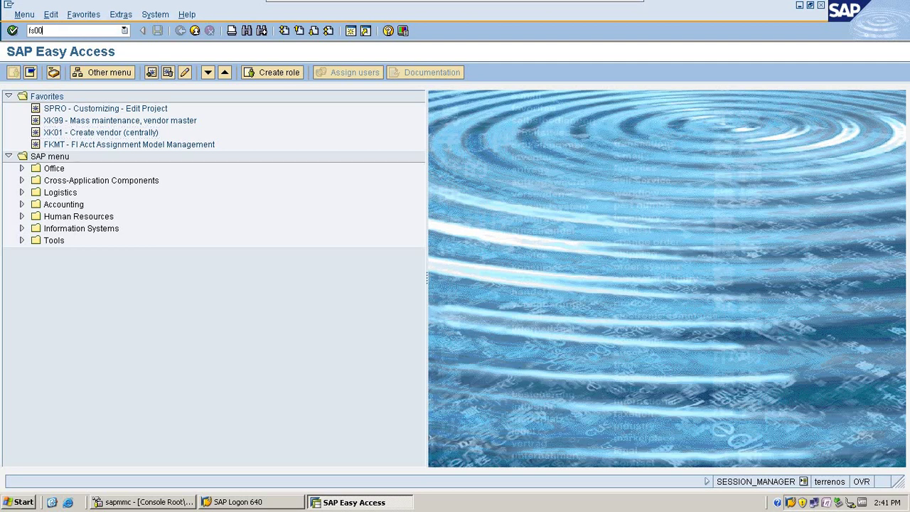
key("Return")
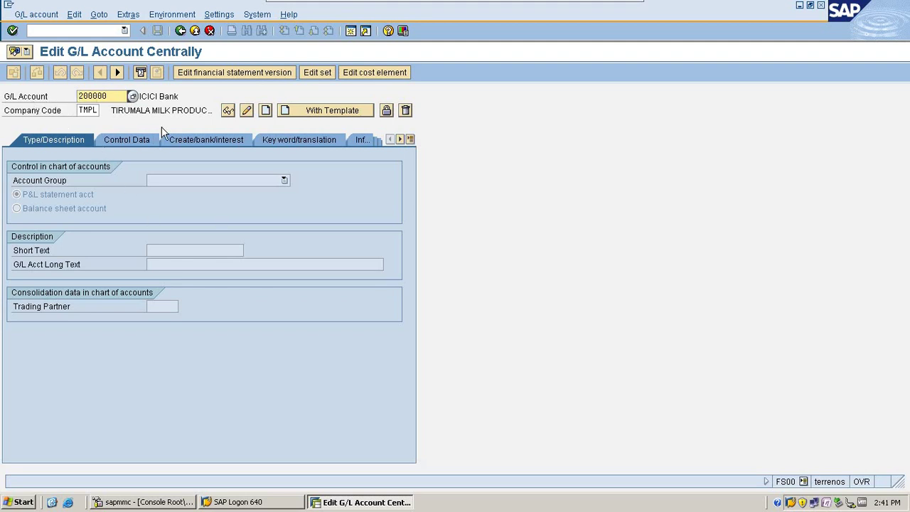
- Review the Account Group options and the P&L statement and balance sheet account choices of the ICICI Bank G/L account
left_click(117, 95)
left_click(286, 183)
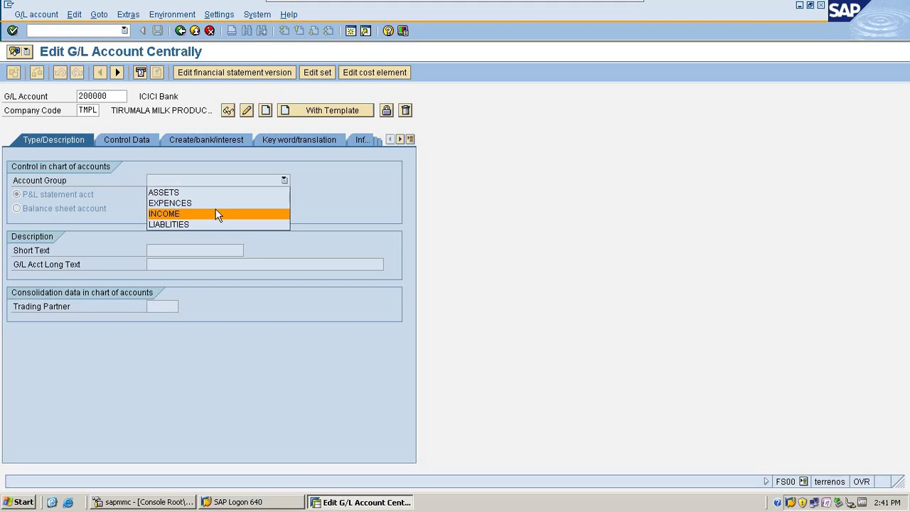
left_click(123, 98)
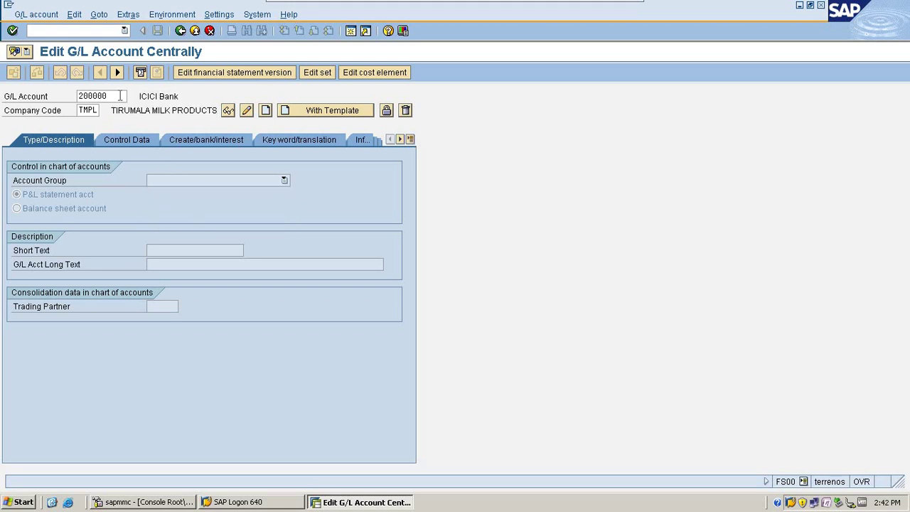
left_click(284, 181)
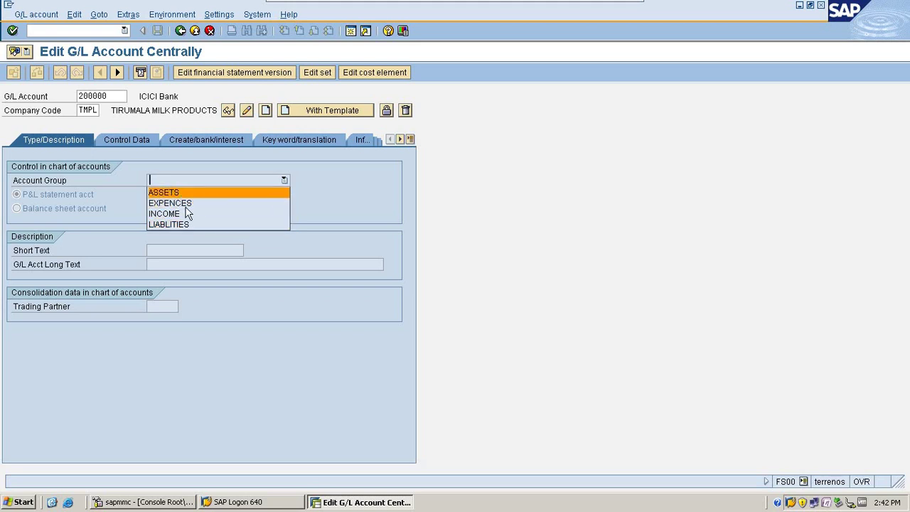
left_click(64, 181)
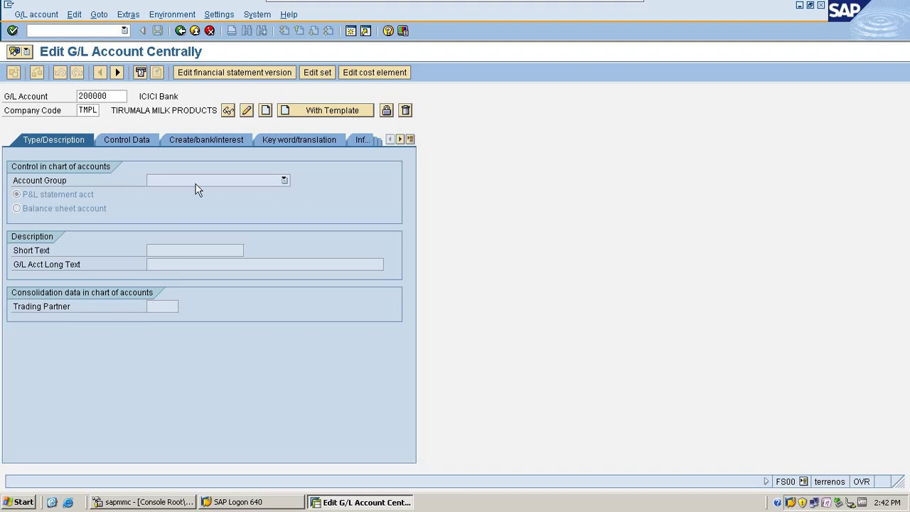
left_click(73, 194)
left_click(76, 208)
left_click(47, 198)
left_click(51, 209)
left_click(49, 193)
left_click(48, 208)
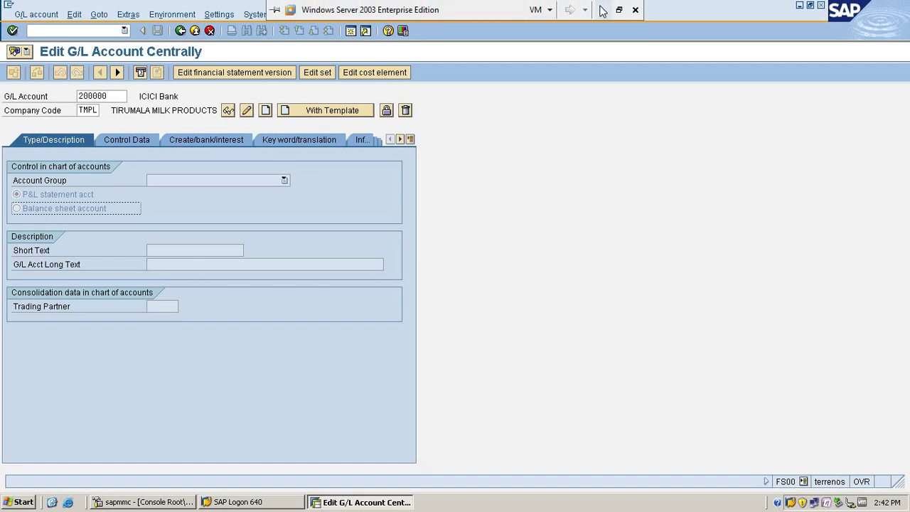
- Switch to the other SAP system in the remote session and open transaction FS00 there
left_click(604, 8)
left_click(633, 499)
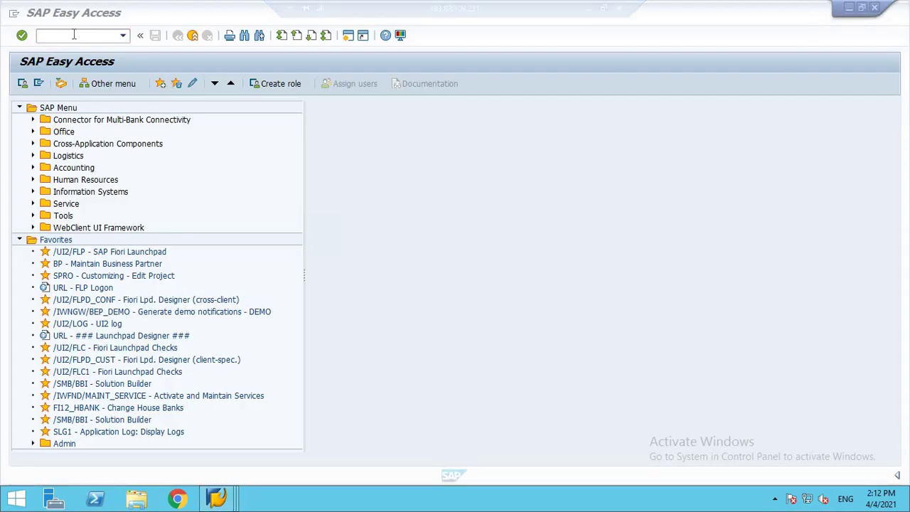
type("fs00")
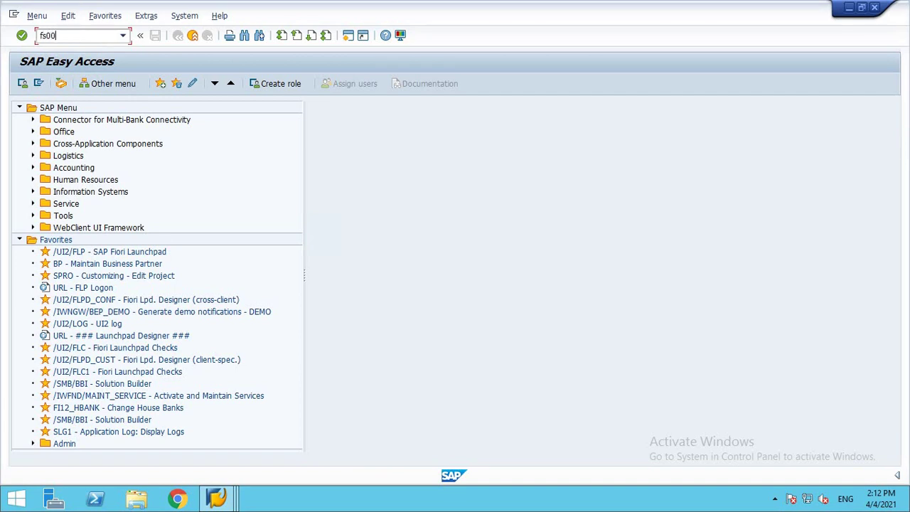
key("Return")
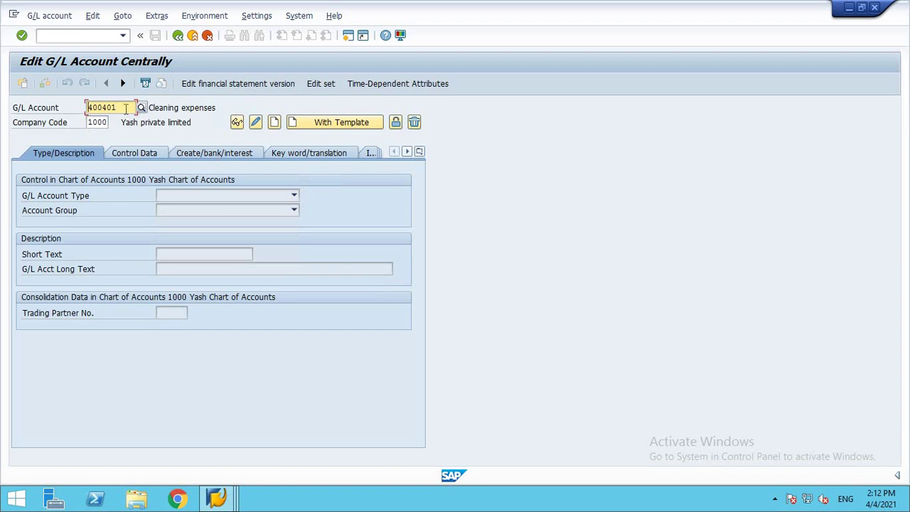
- Examine the G/L account, the company code and the available Account Group options for the cleaning expenses account
left_click(125, 108)
left_click(97, 122)
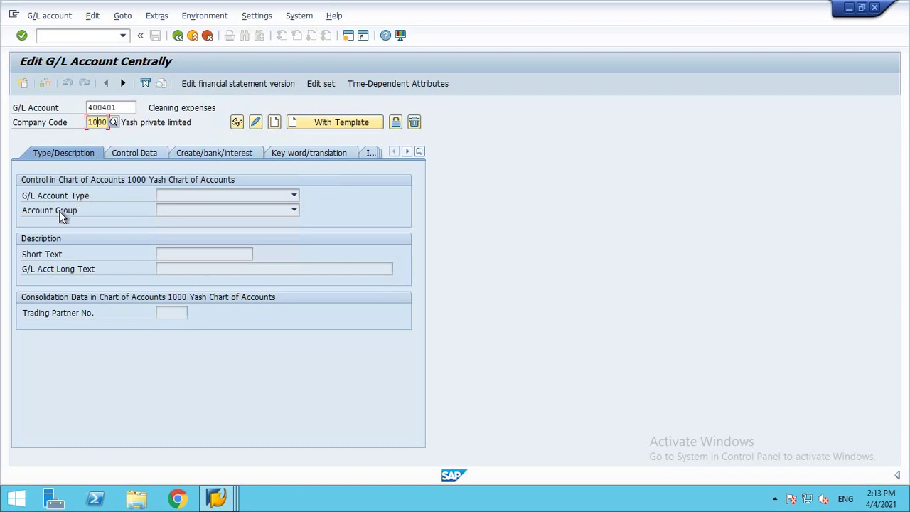
left_click(254, 211)
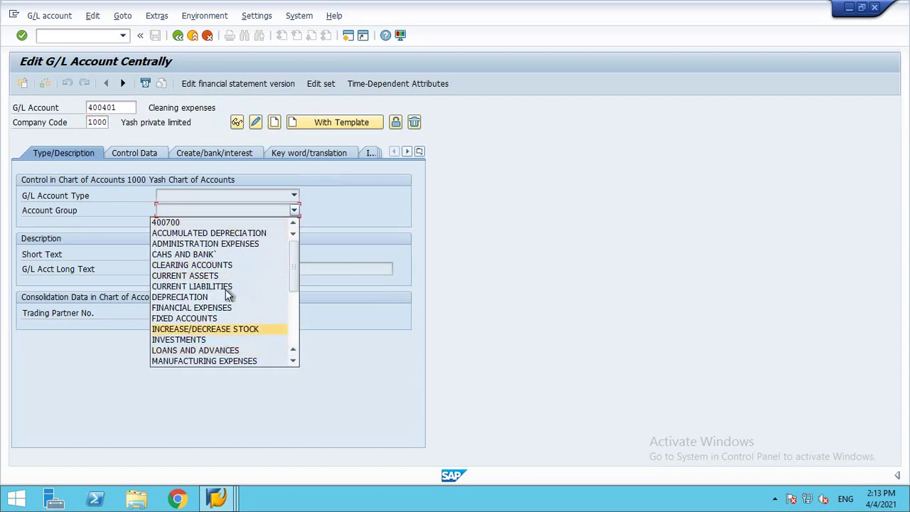
mouse_move(293, 256)
left_mouse_down()
mouse_move(295, 351)
mouse_move(295, 256)
left_mouse_up()
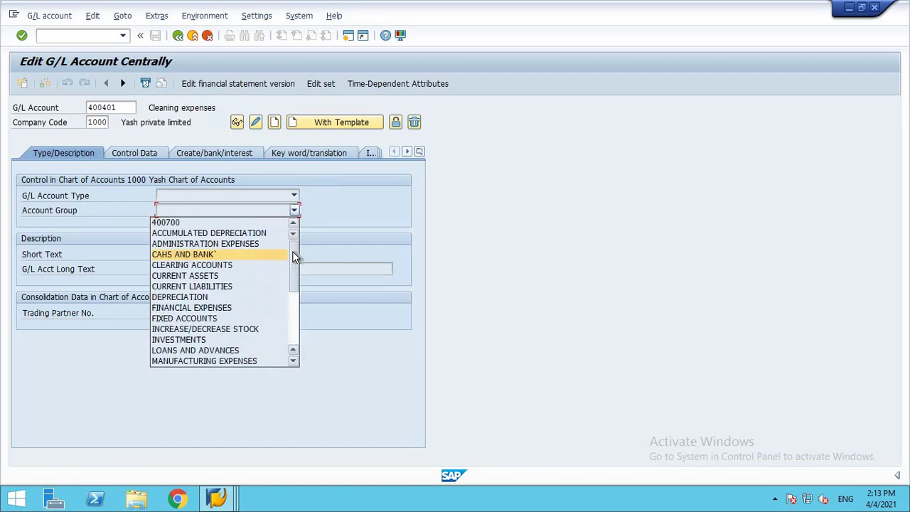
left_click(56, 216)
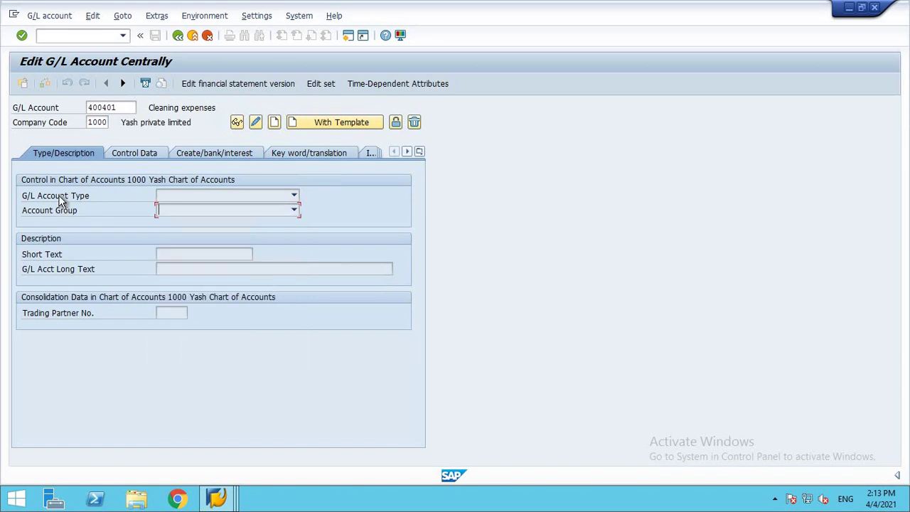
- Examine the G/L Account Type options, from balance sheet account through secondary costs
left_click(60, 200)
left_click(260, 200)
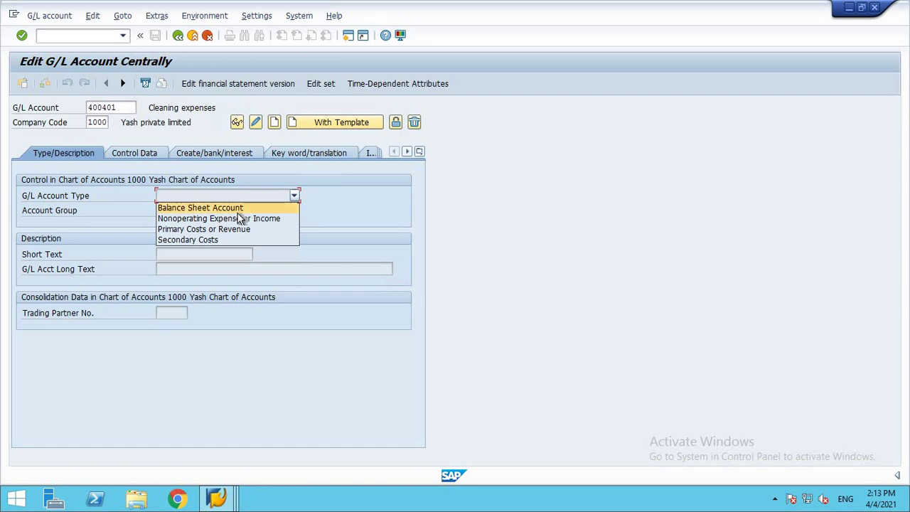
left_click(342, 206)
left_click(270, 198)
left_click(363, 206)
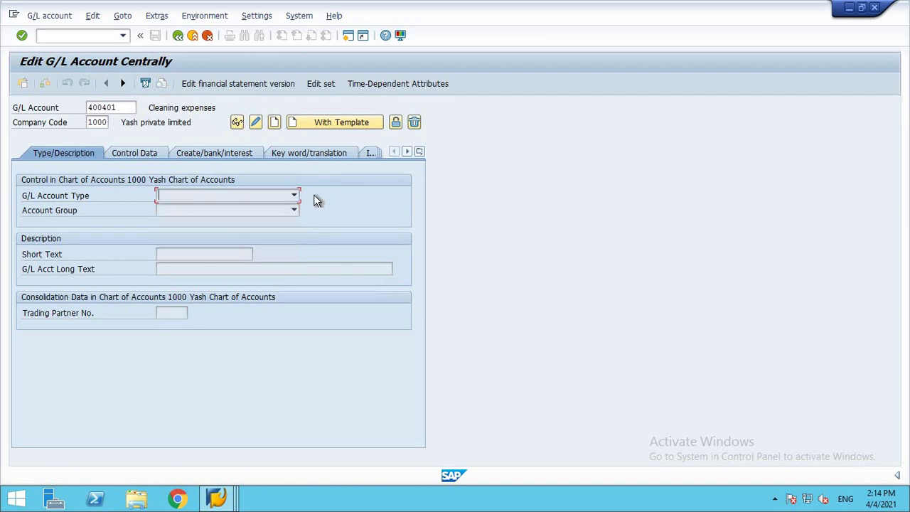
left_click(293, 196)
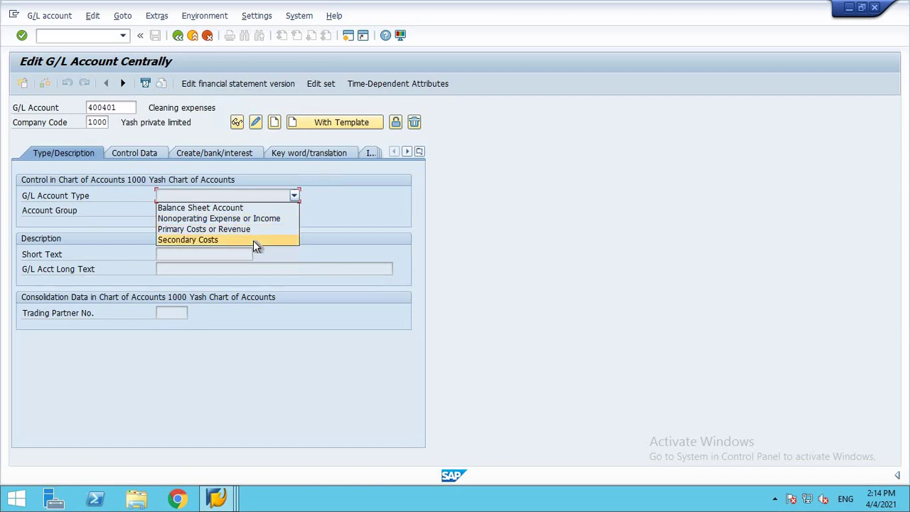
left_click(328, 209)
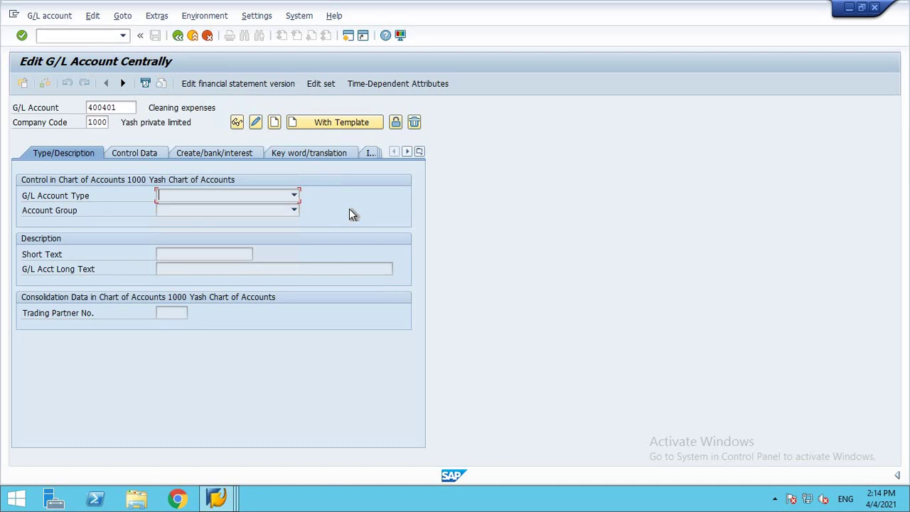
left_click(282, 197)
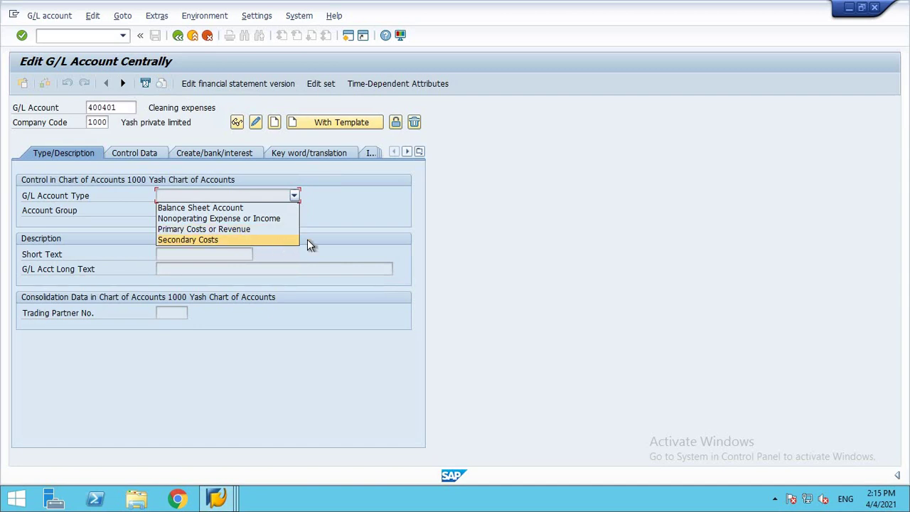
left_click(350, 225)
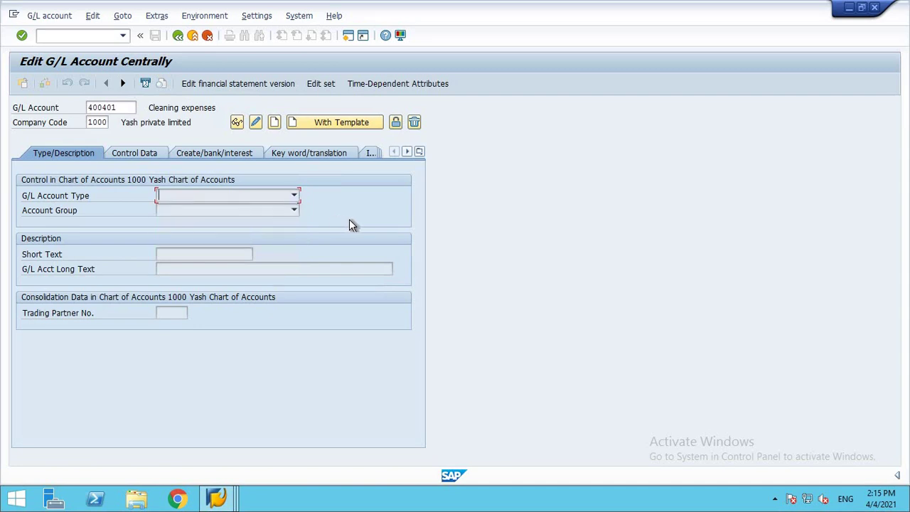
left_click(284, 198)
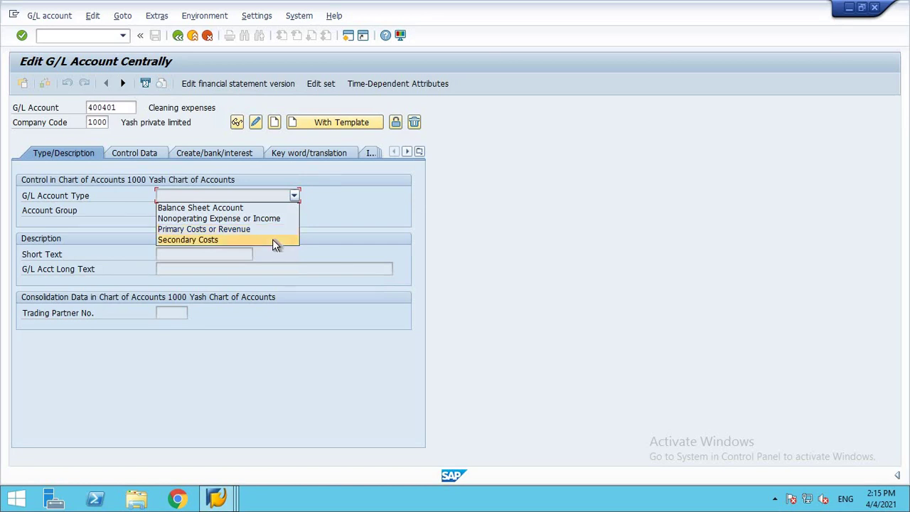
left_click(324, 216)
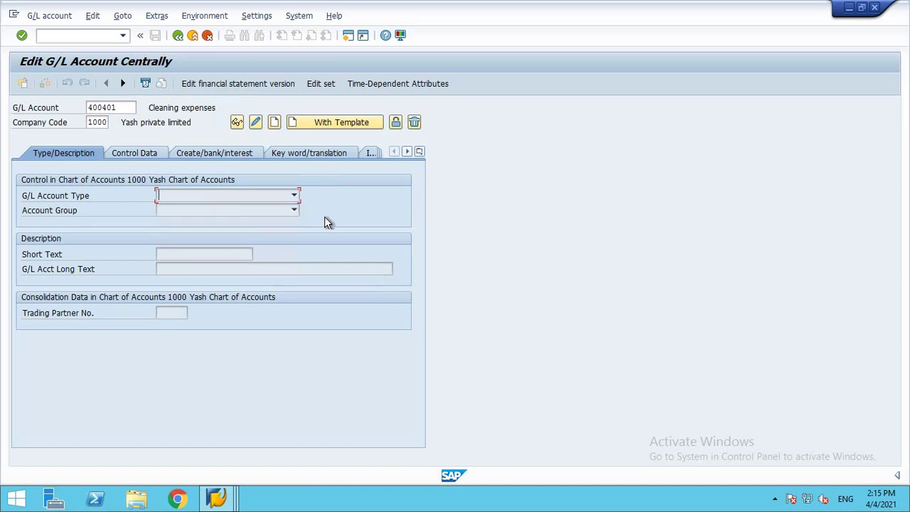
- Run transactions KA01 and KA06 with the /n prefix to check which maintenance screen each one opens
left_click(81, 35)
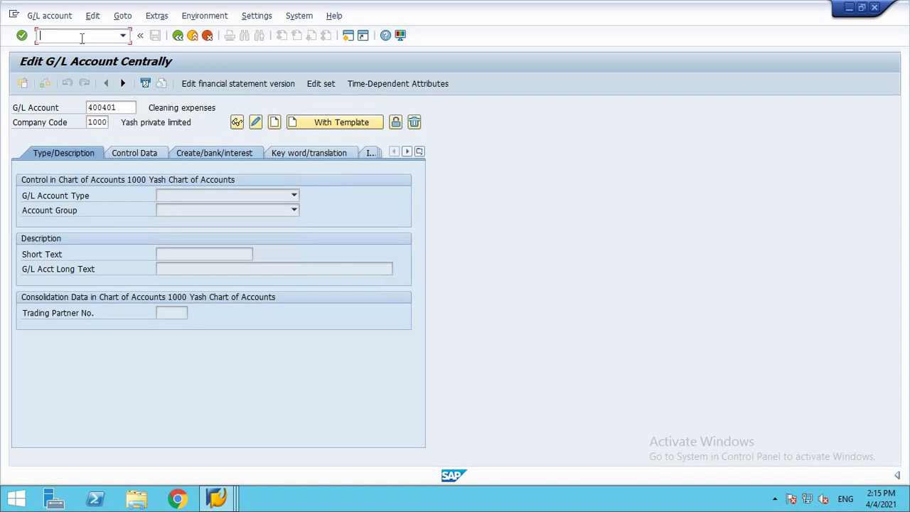
type("/nka01")
key("Return")
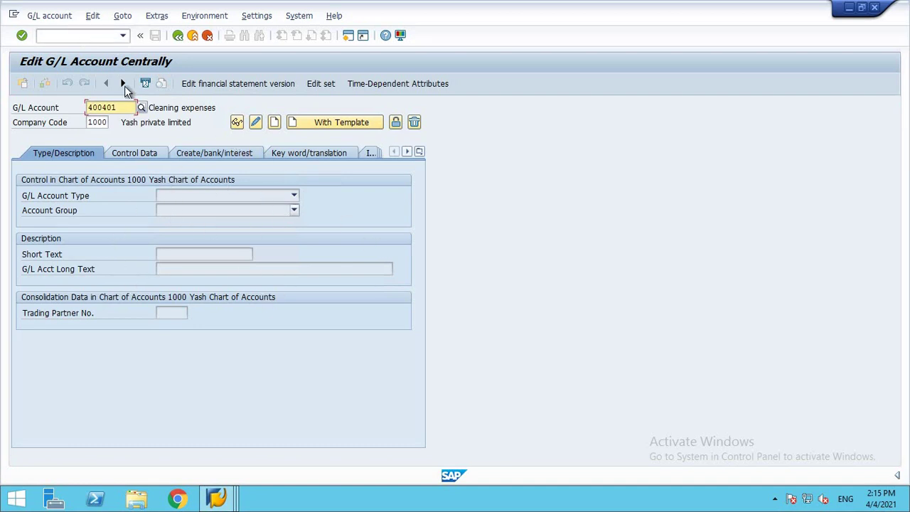
left_click(82, 34)
type("/nka0")
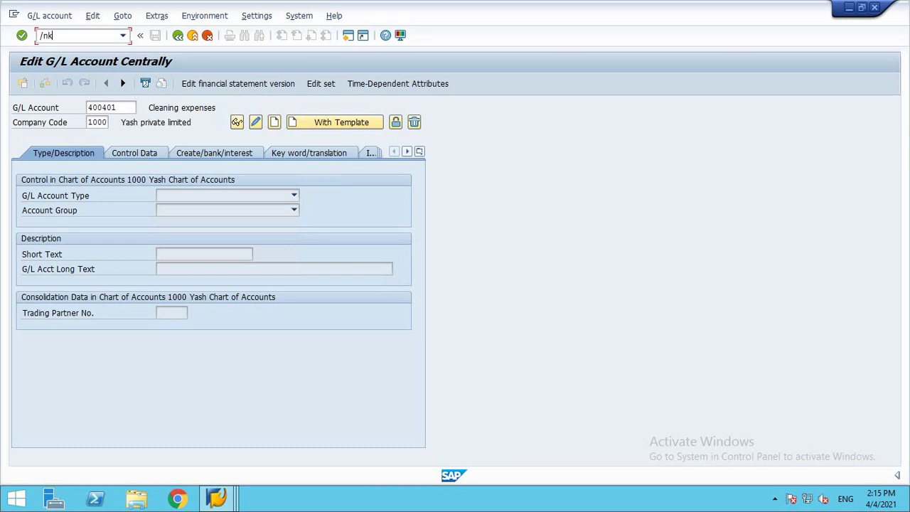
type("6")
key("Return")
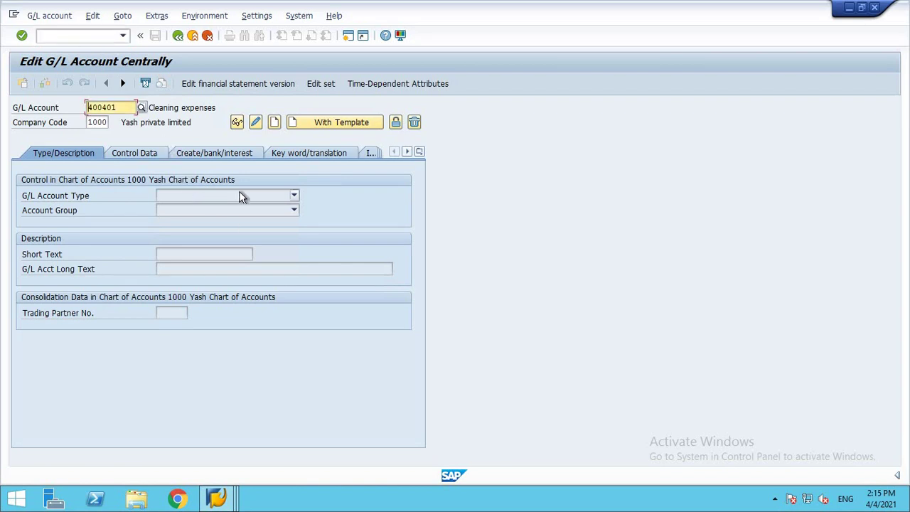
- Compare the G/L Account Type options with the Account Group options for the cleaning expenses account
left_click(293, 196)
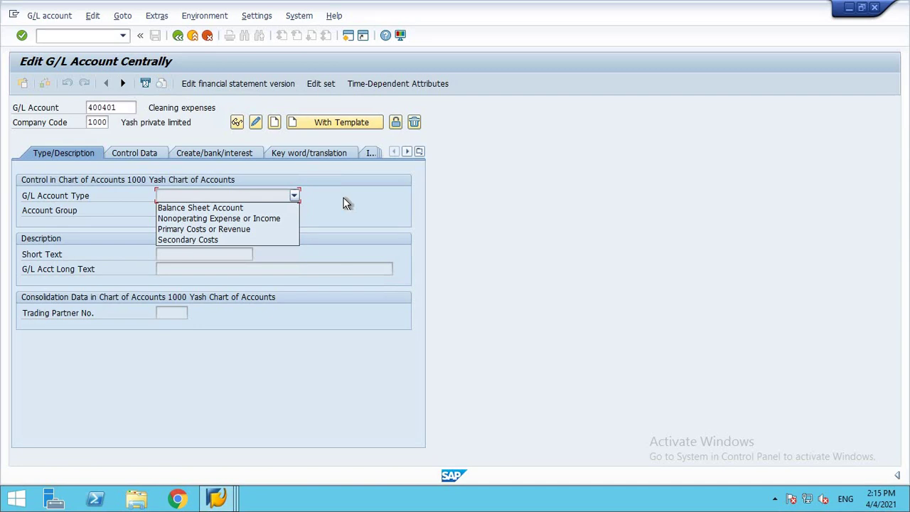
left_click(358, 214)
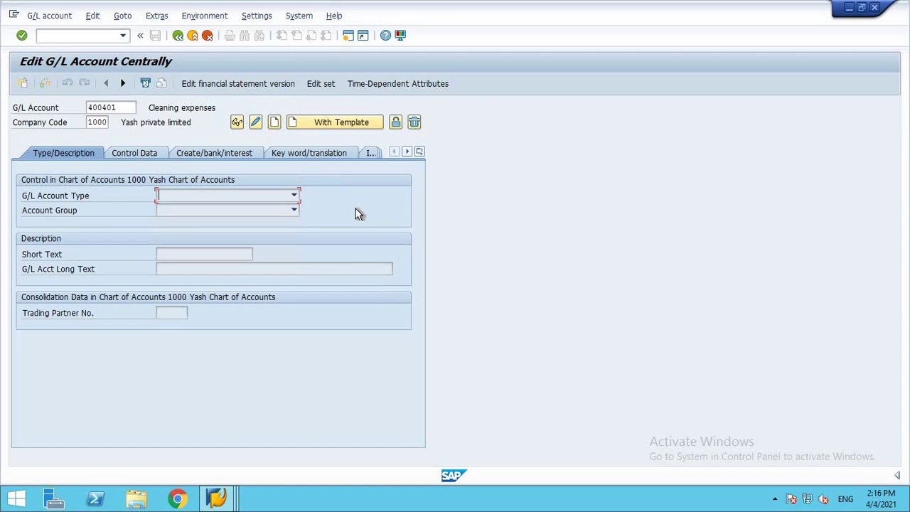
left_click(262, 210)
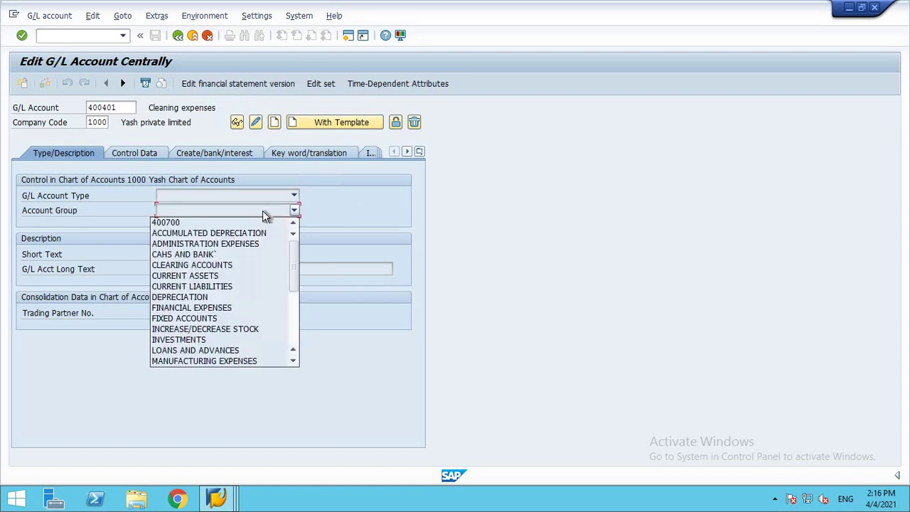
left_click(253, 205)
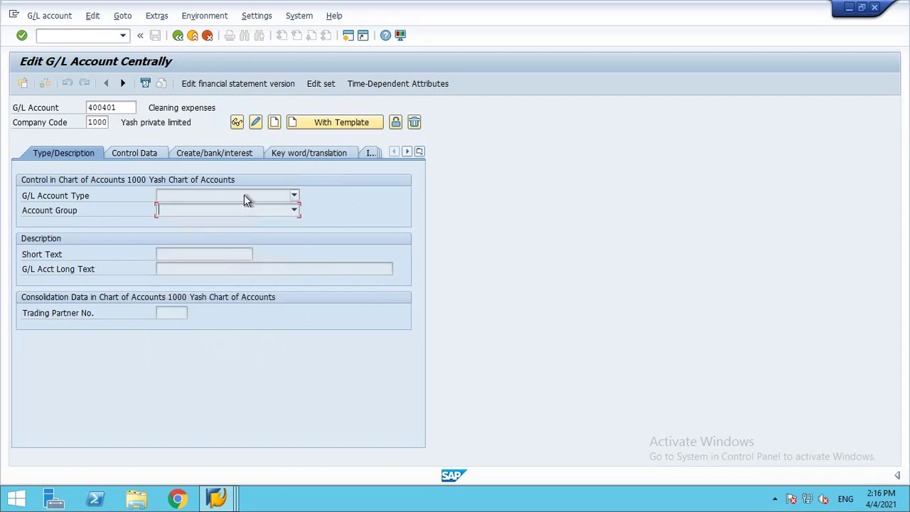
left_click(244, 197)
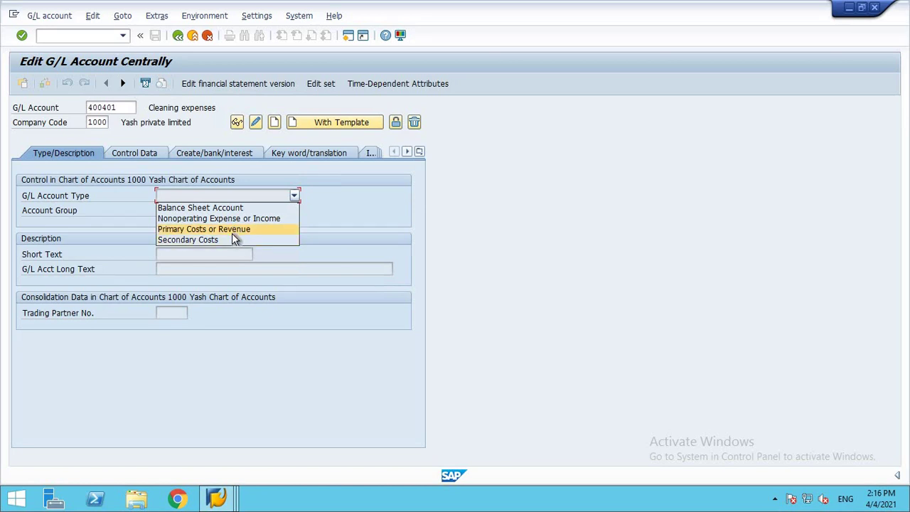
left_click(358, 212)
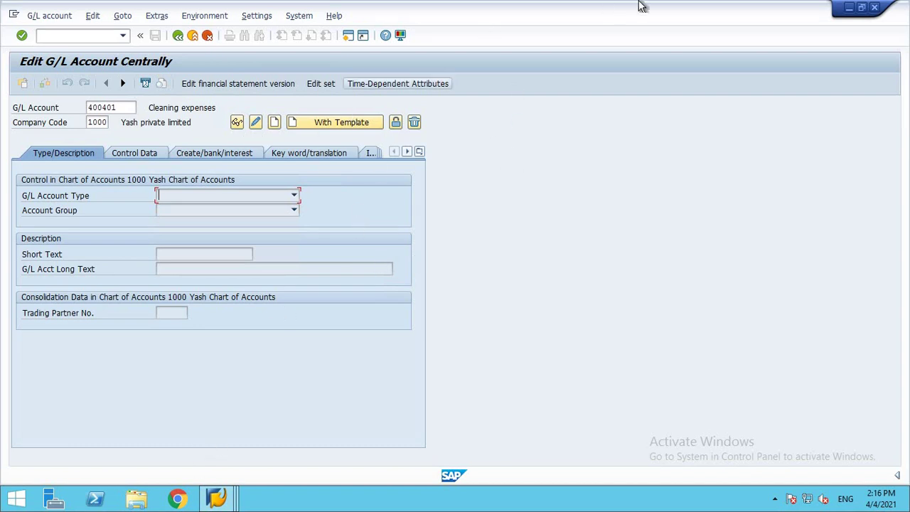
- Switch to the older SAP system and run transaction KA03 with the /n prefix
left_click(589, 8)
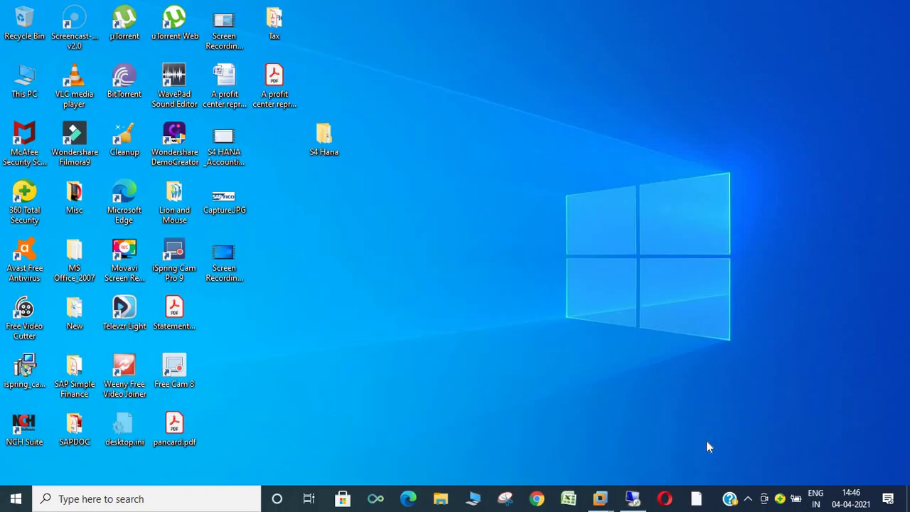
left_click(634, 498)
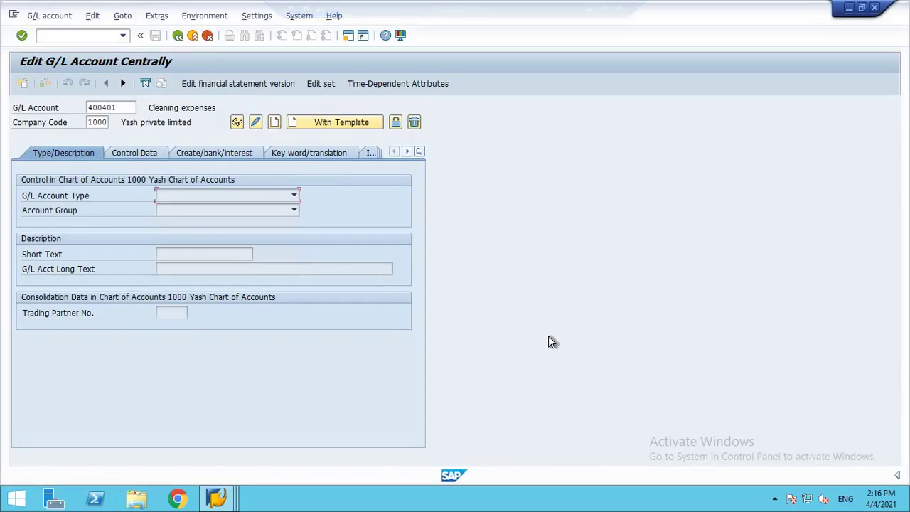
left_click(587, 10)
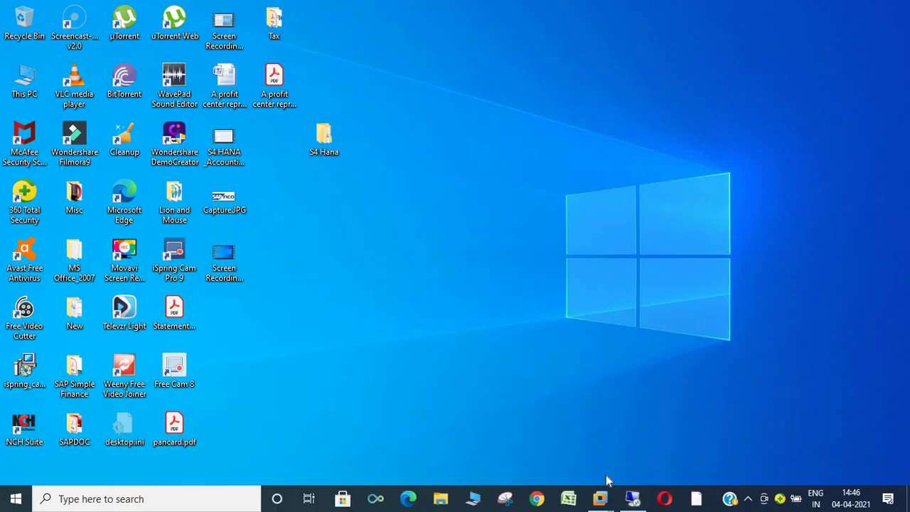
mouse_move(602, 498)
key("alt+Tab")
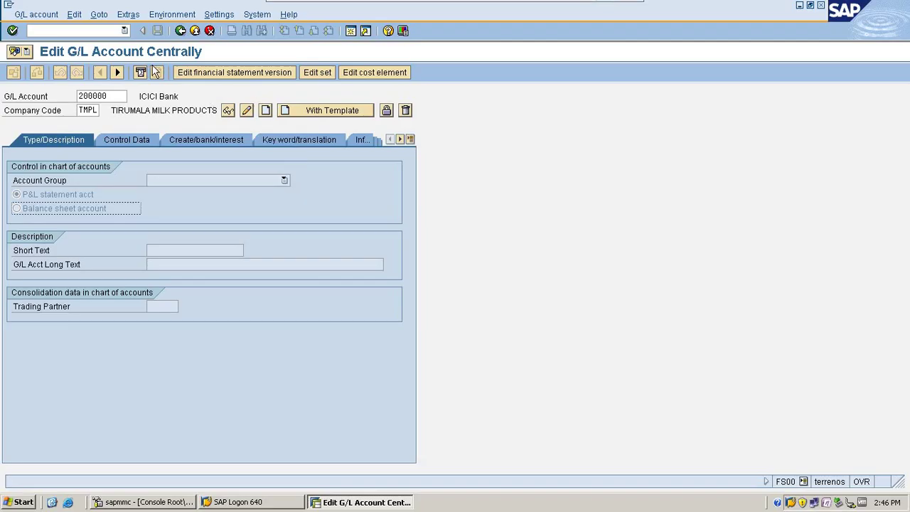
left_click(85, 30)
type("/nka03")
key("Return")
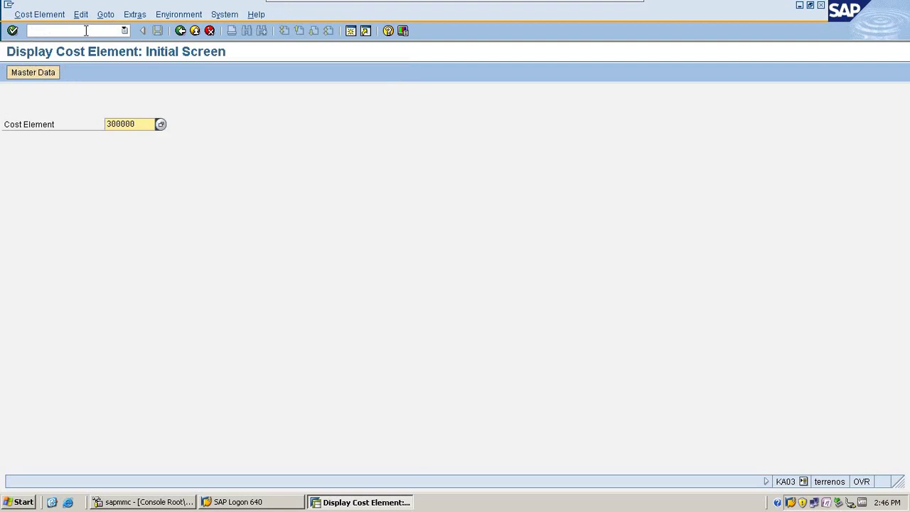
- Pick cost element 300000 (SALES) from the value list and display its master data
left_click(161, 125)
key("Return")
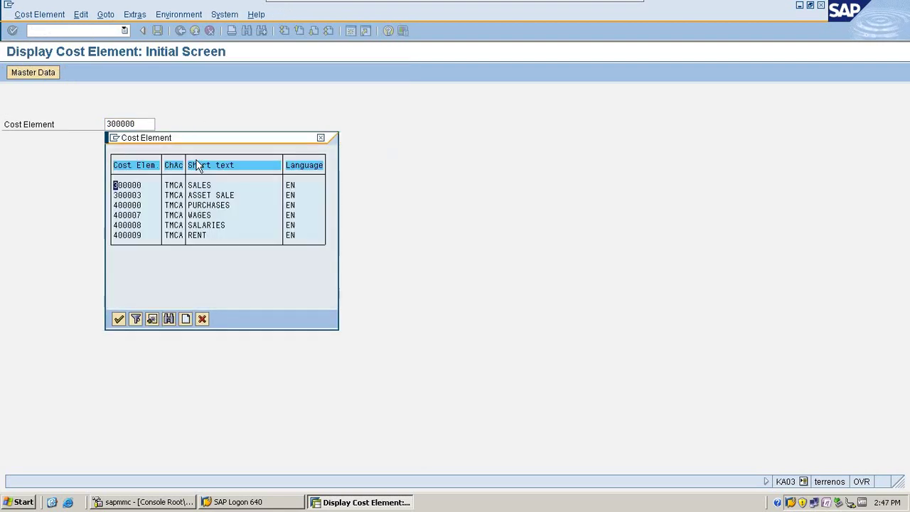
double_click(196, 185)
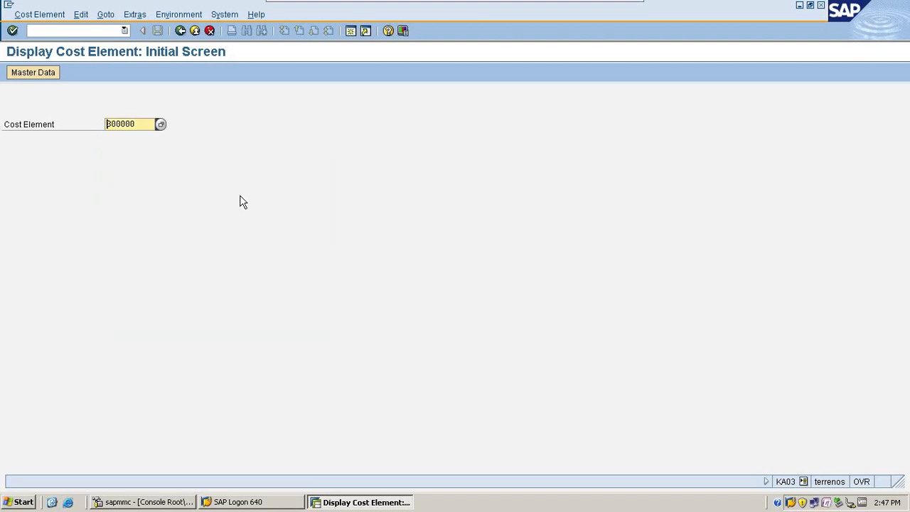
key("Return")
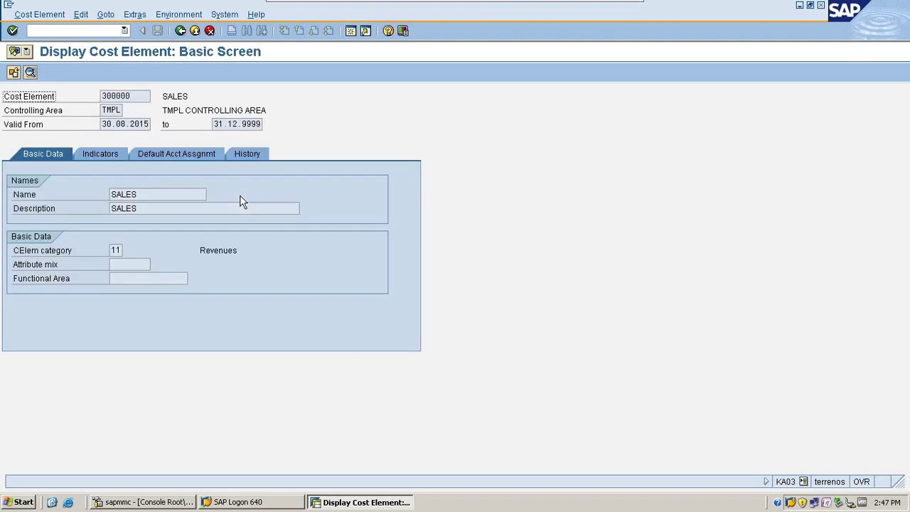
- Examine the default account assignment of the SALES cost element, checking the Cost Center field and its value help
left_click(185, 156)
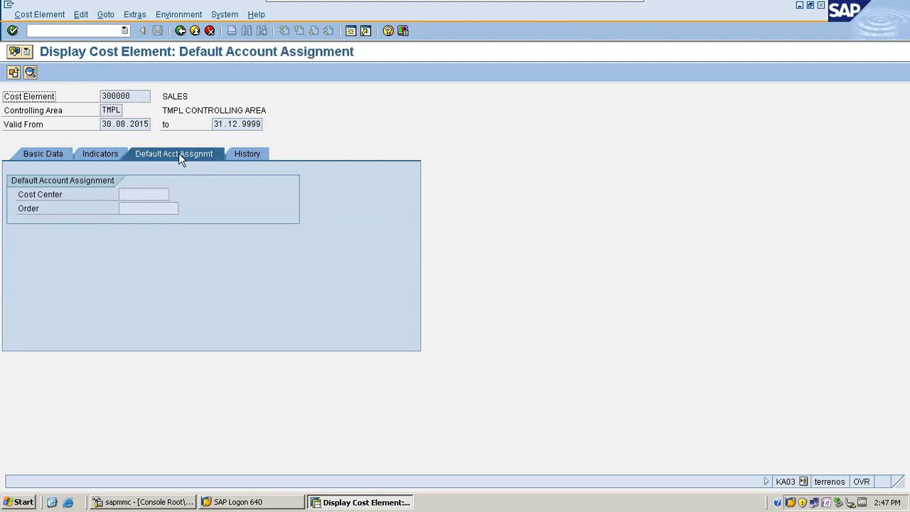
left_click(143, 195)
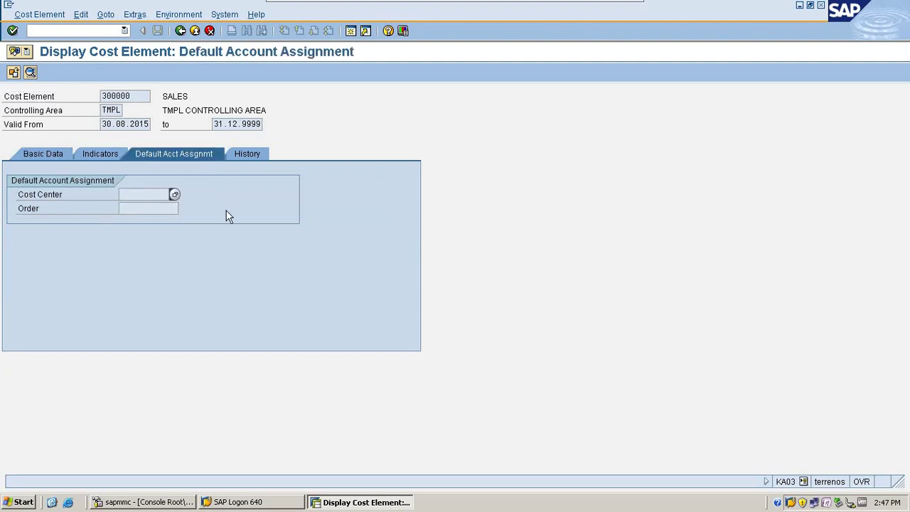
left_click(175, 196)
left_click(166, 431)
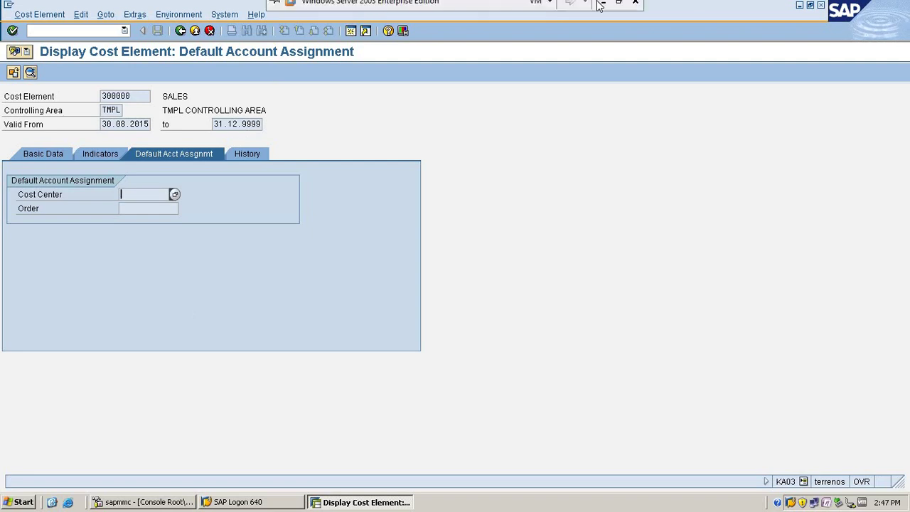
- Switch to the S/4HANA system and run transaction OKB9 with the /n prefix
left_click(603, 9)
mouse_move(633, 498)
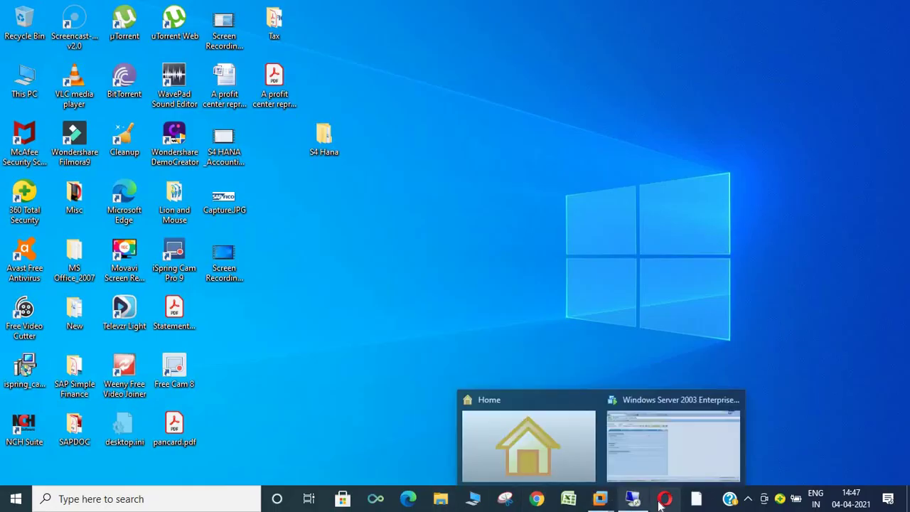
left_click(656, 436)
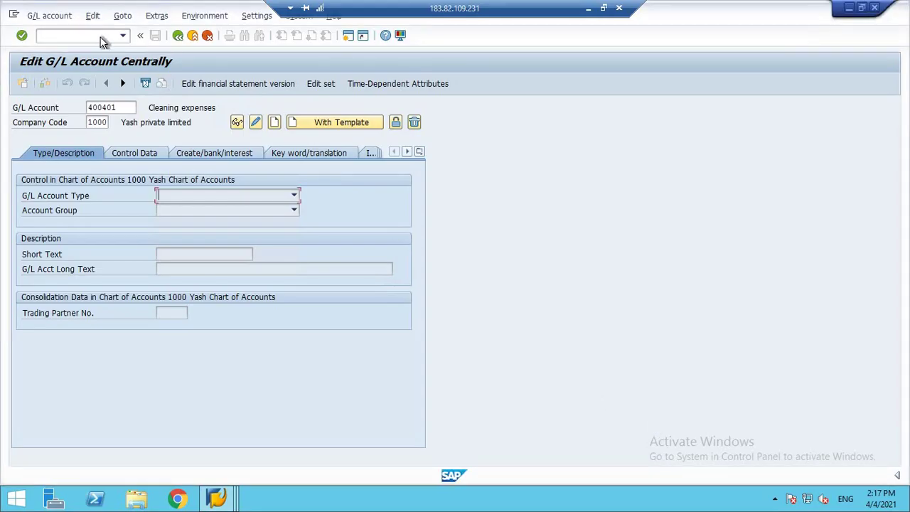
left_click(86, 35)
type("/n")
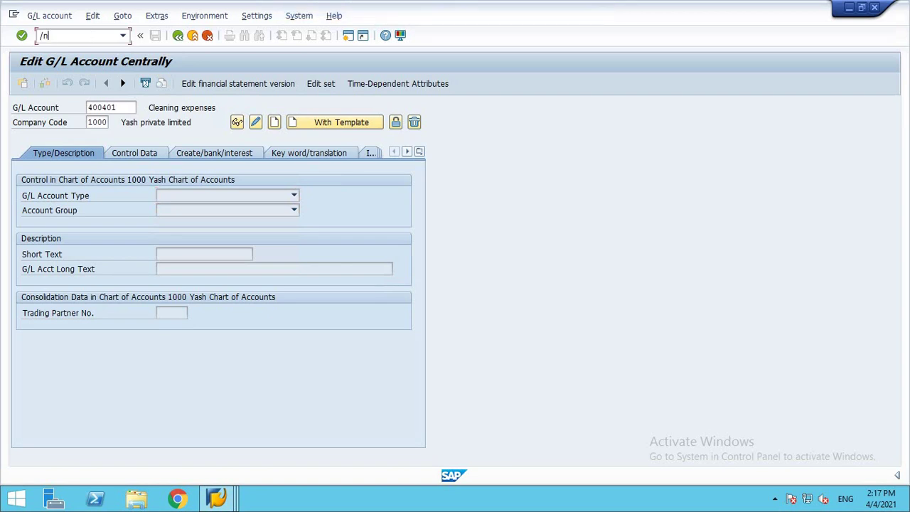
type("okb9")
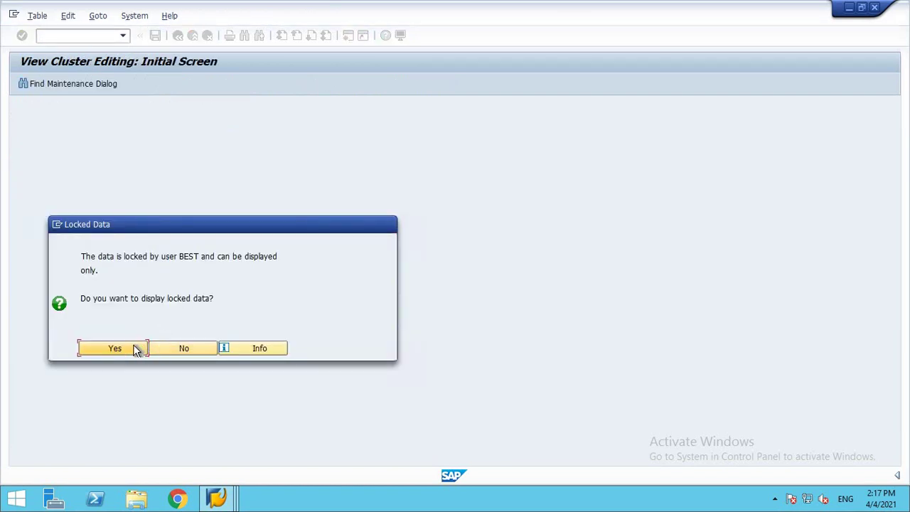
- Display the locked default account assignments and inspect the cost center field for cost element 52011000 in company code 1010
left_click(109, 353)
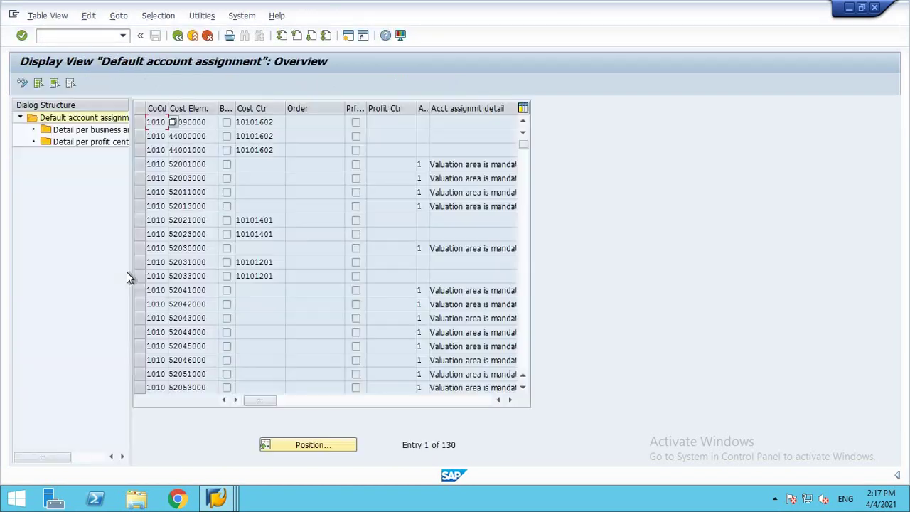
left_click(142, 192)
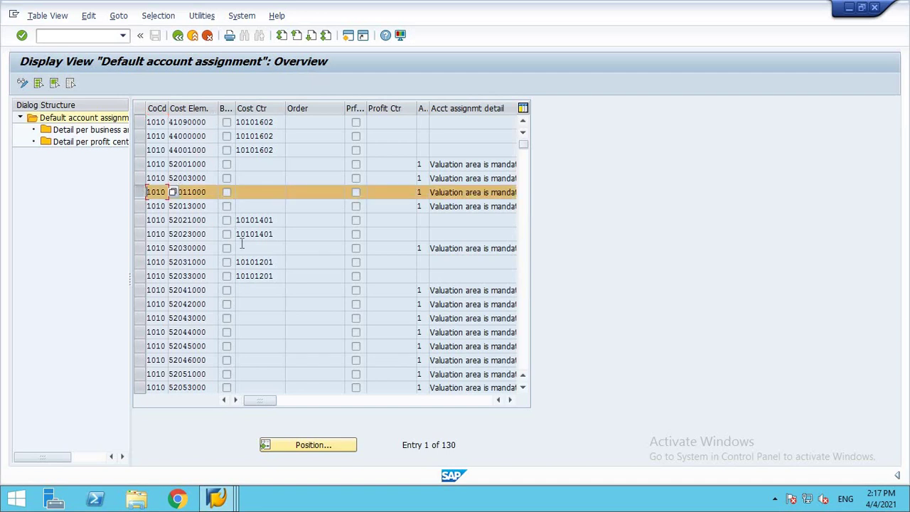
double_click(259, 197)
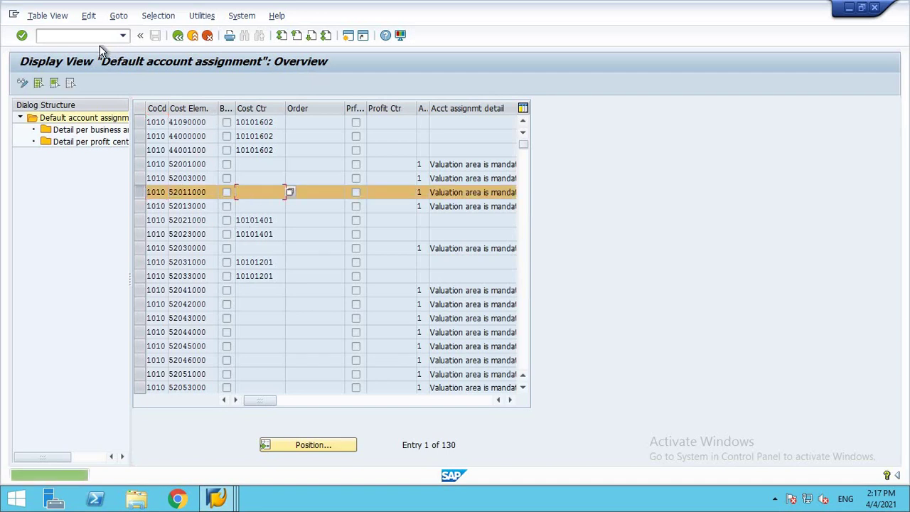
- Leave the default account assignment view and open transaction FS00
left_click(81, 32)
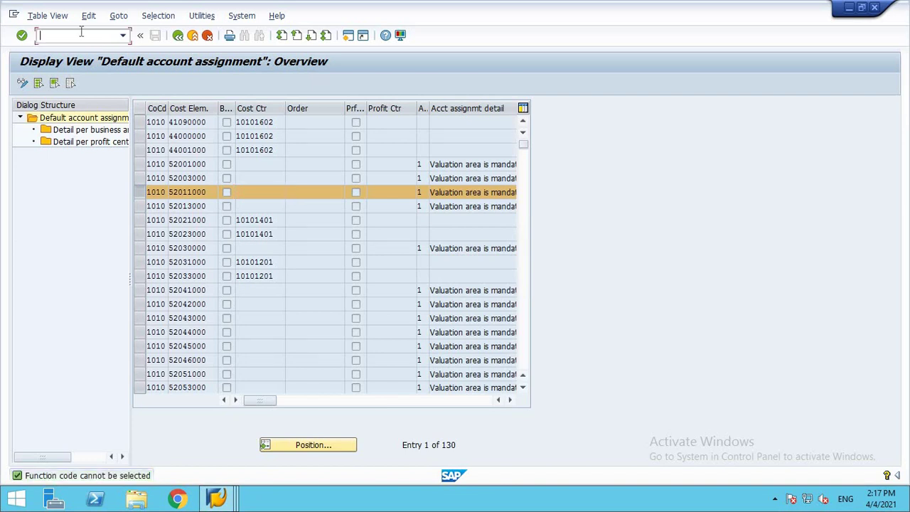
type("/n")
key("Return")
type("fs00")
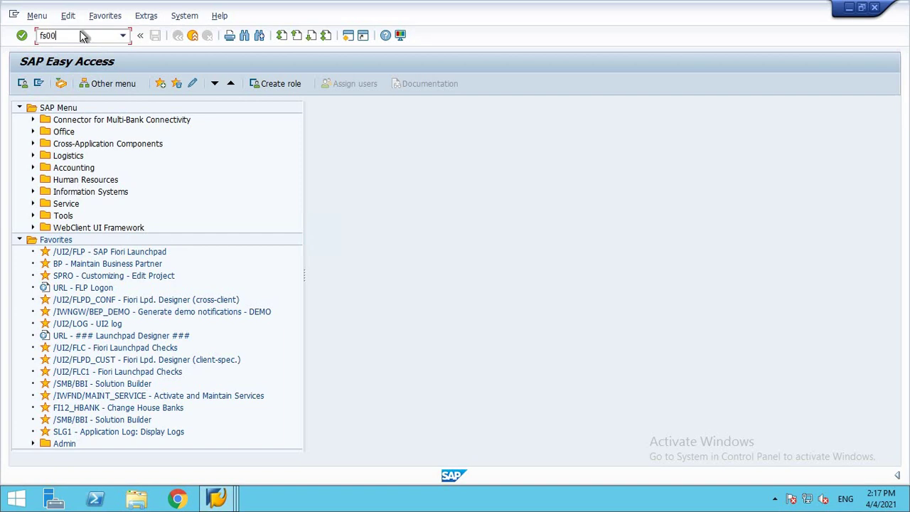
key("Return")
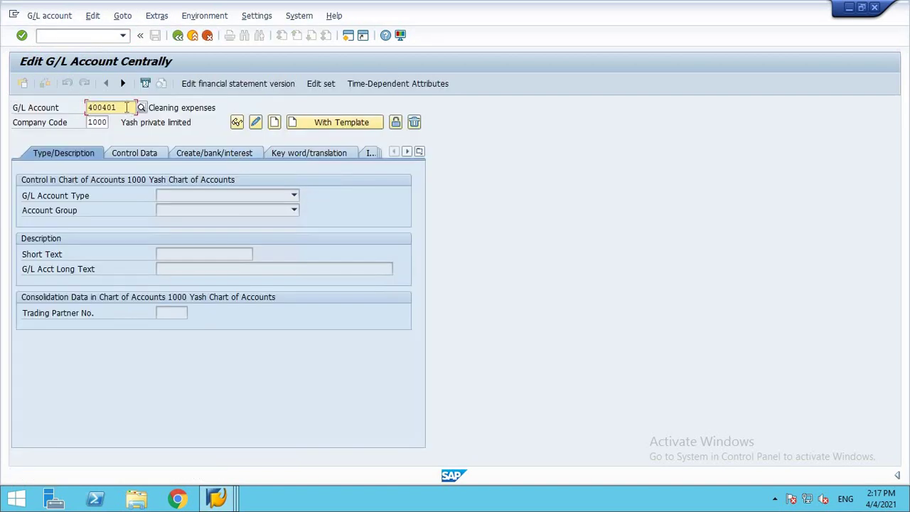
- Load G/L account 400402 in company code 1000 and switch it to display mode
key("BackSpace")
type("2")
key("Return")
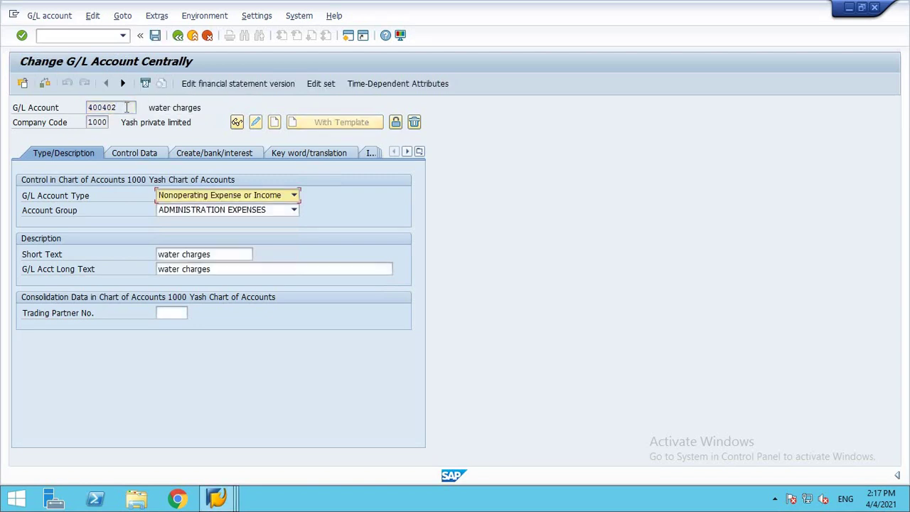
left_click(239, 123)
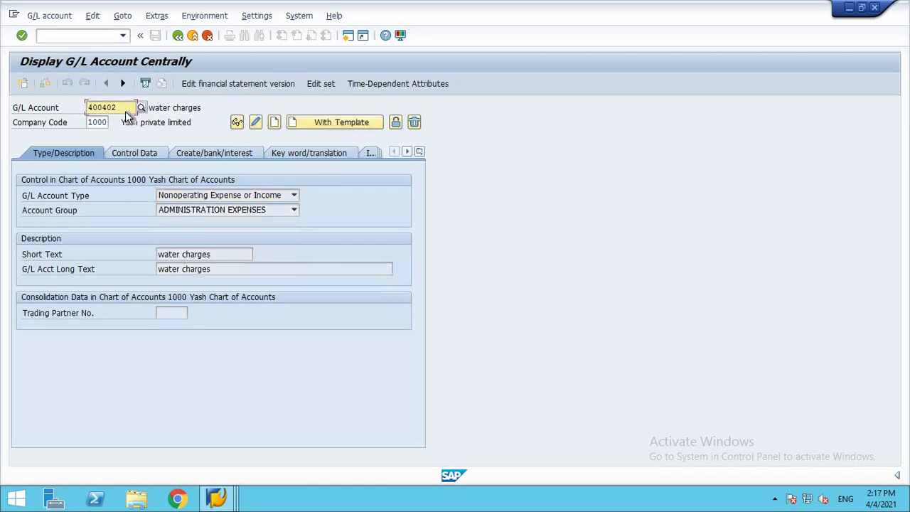
- Enter 400403 as the G/L account and start creating it in company code 1000
key("BackSpace")
type("3")
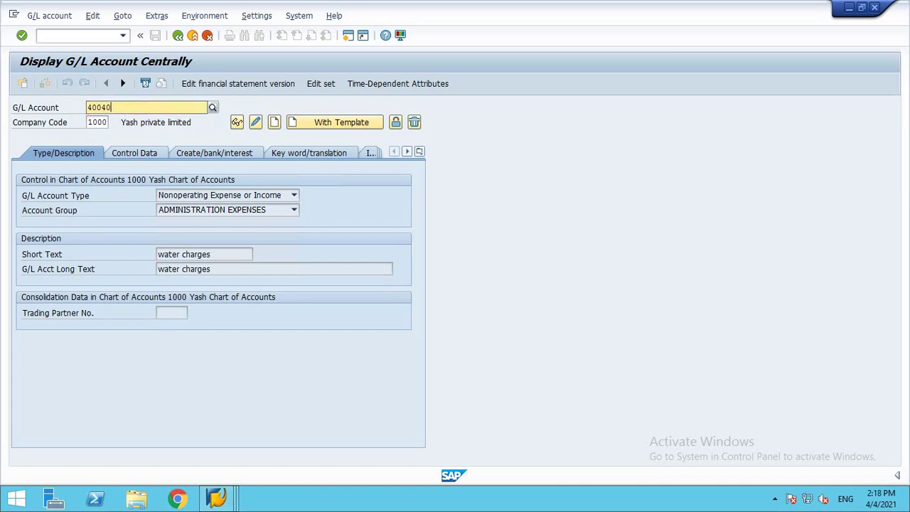
key("Return")
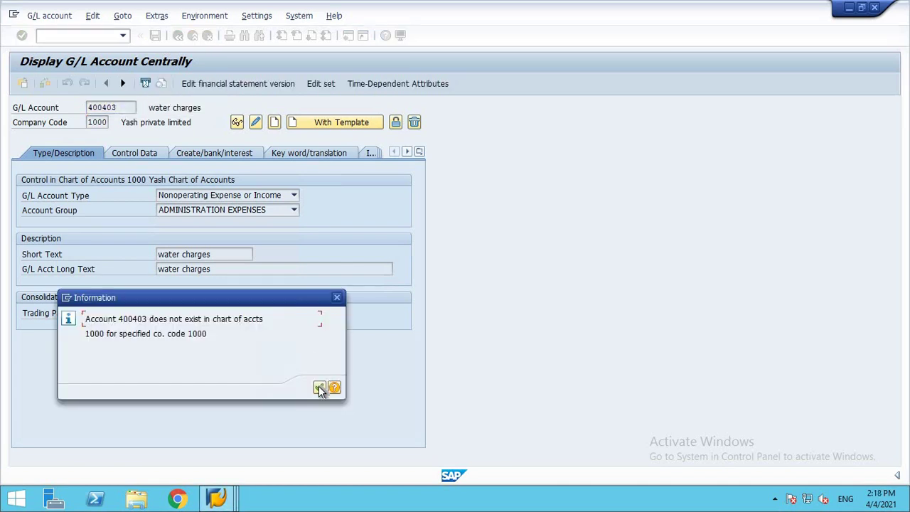
key("Return")
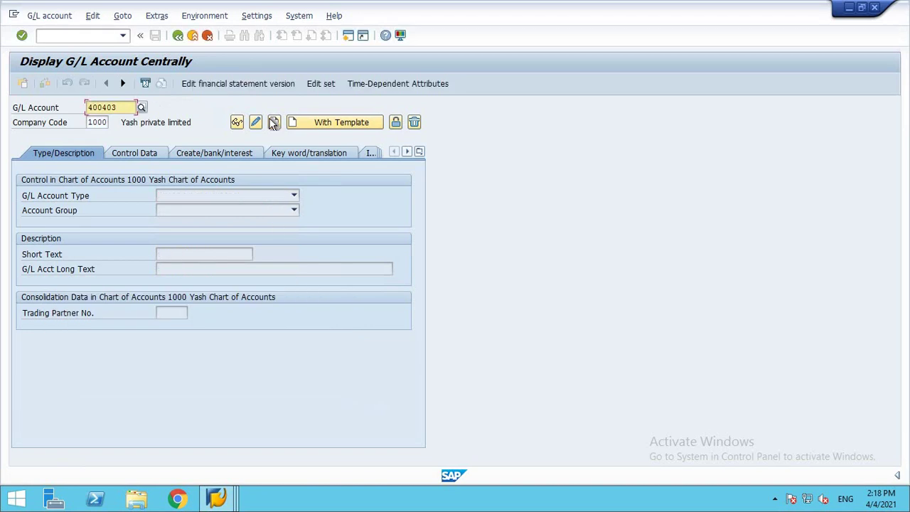
left_click(273, 121)
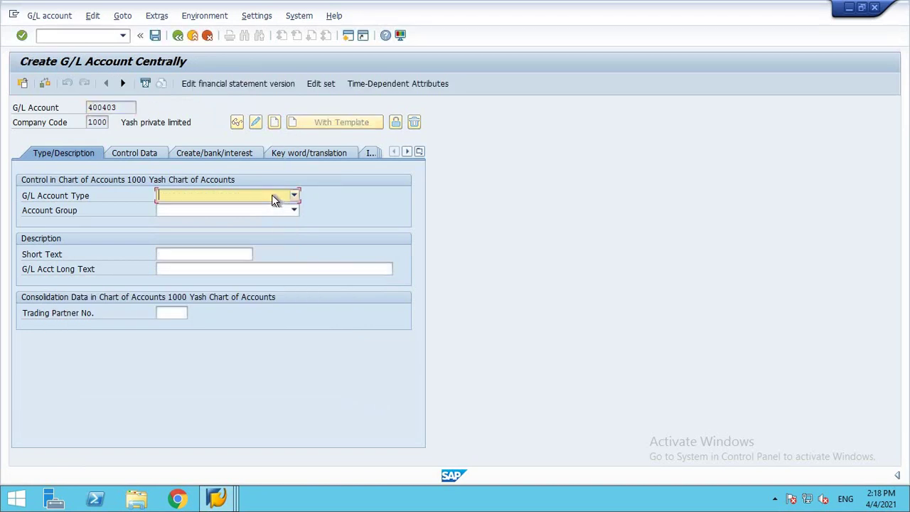
- Set the G/L account type to Nonoperating Expense or Income and the account group to ADMINISTRATION EXPENSES
left_click(274, 200)
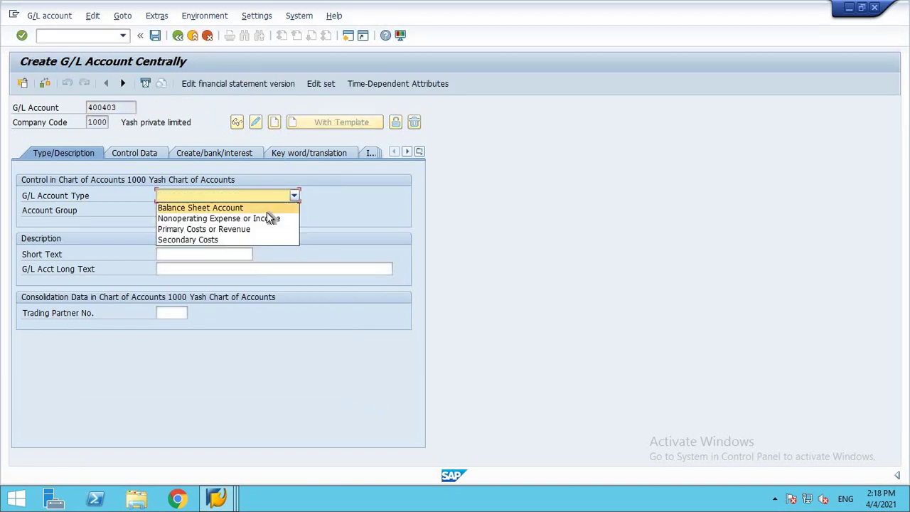
left_click(267, 217)
left_click(241, 215)
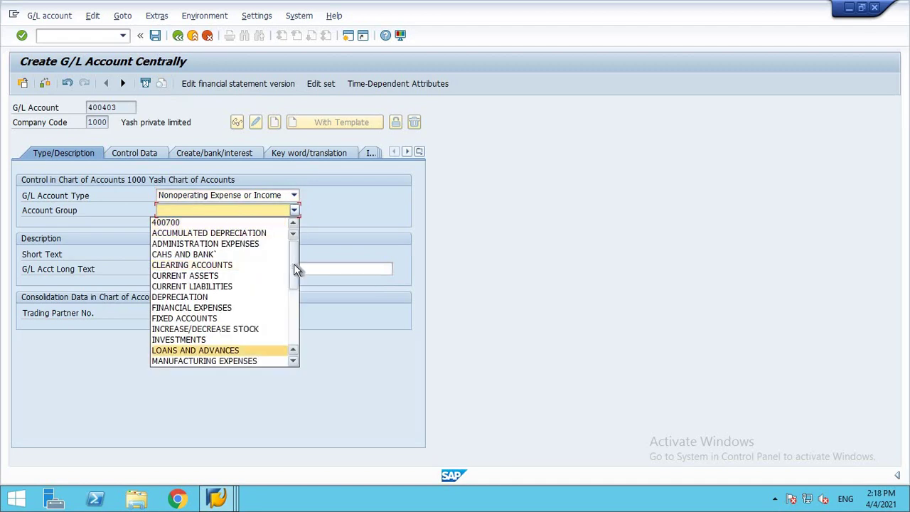
mouse_move(293, 264)
left_mouse_down()
mouse_move(294, 320)
mouse_move(296, 269)
left_mouse_up()
left_click(263, 244)
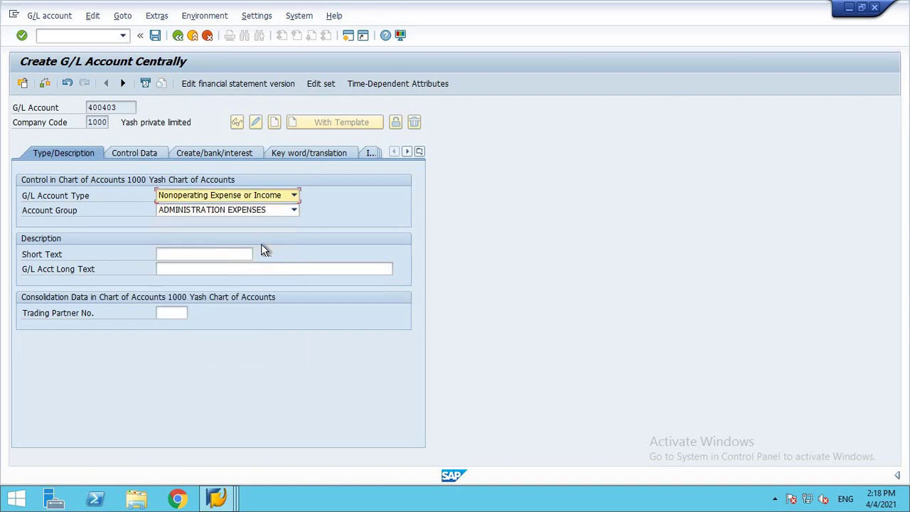
- Enter "Stationary Exp" as the account's short text and copy it into the G/L account long text
left_click(228, 254)
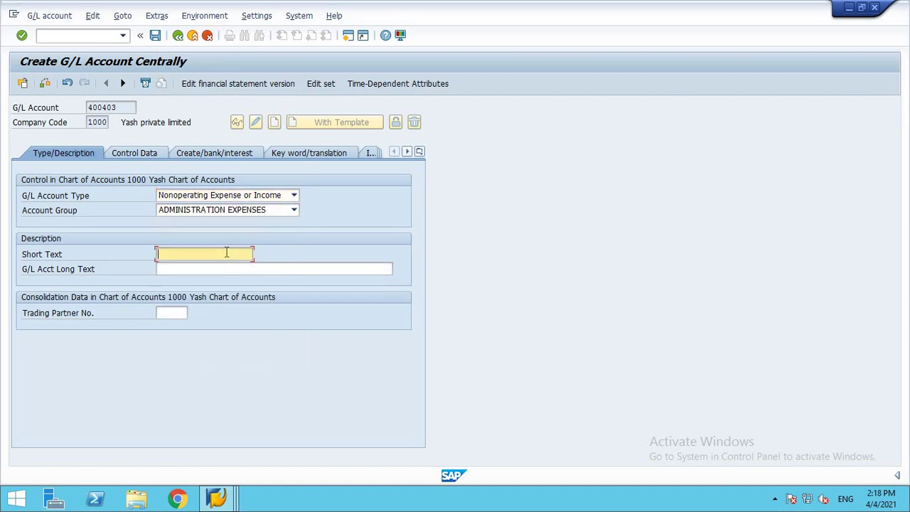
type("Stationary Exp")
left_click_drag(233, 254, 155, 254)
left_click(193, 270)
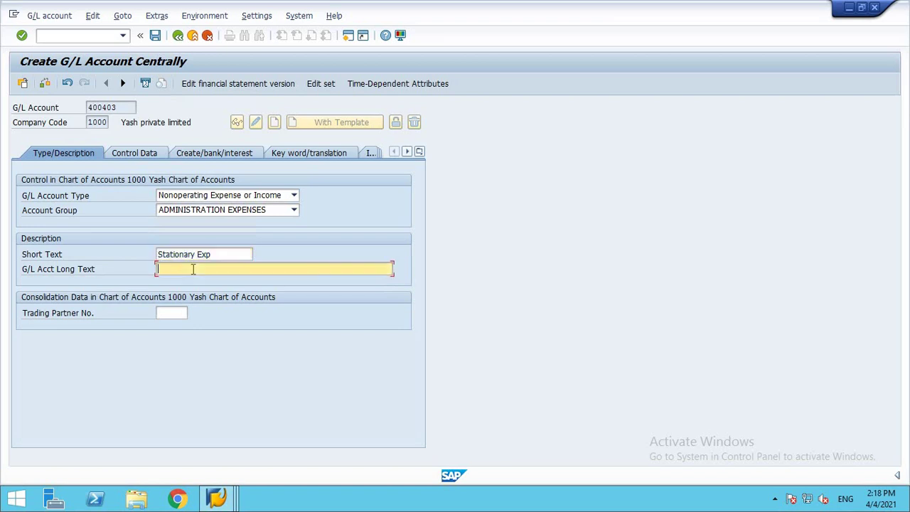
type("Message no. F5008")
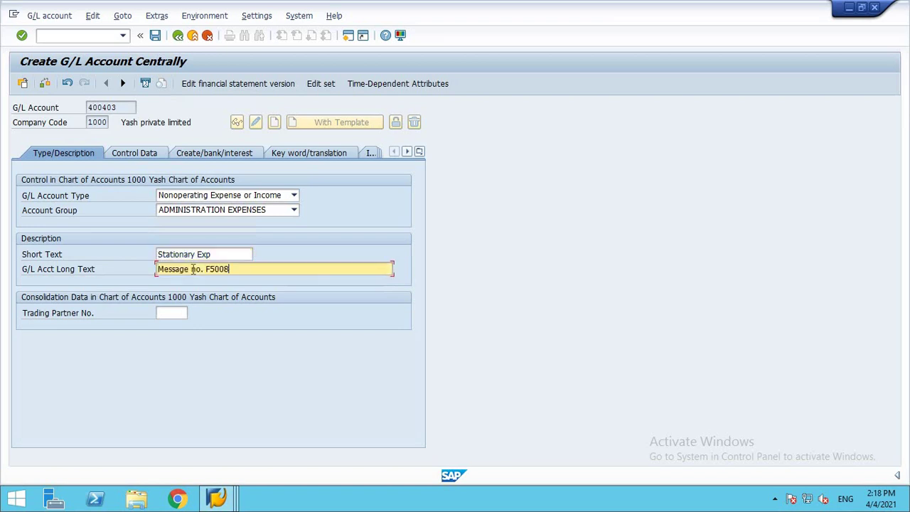
left_click(235, 254)
left_click(253, 269)
- Review the control data of account 400403, checking the available tax categories and reconciliation account types without choosing any
left_click(139, 155)
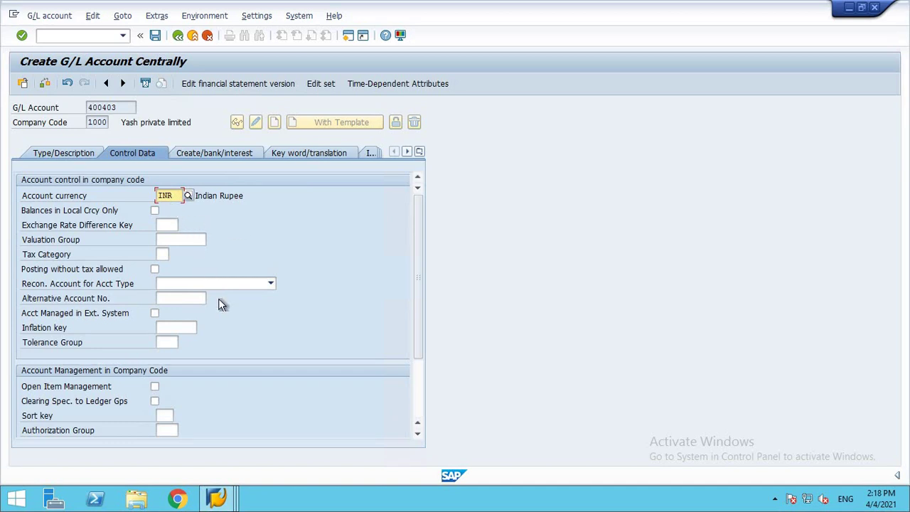
left_click(160, 255)
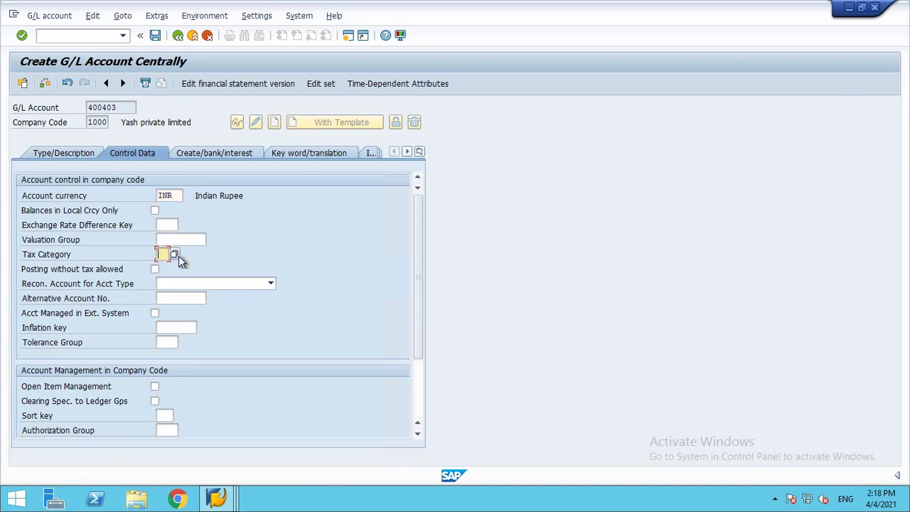
left_click(175, 254)
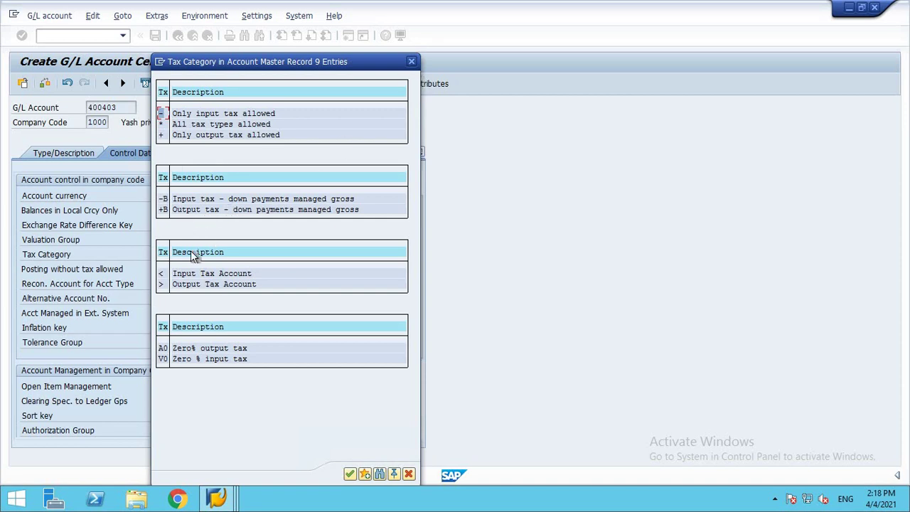
left_click(413, 63)
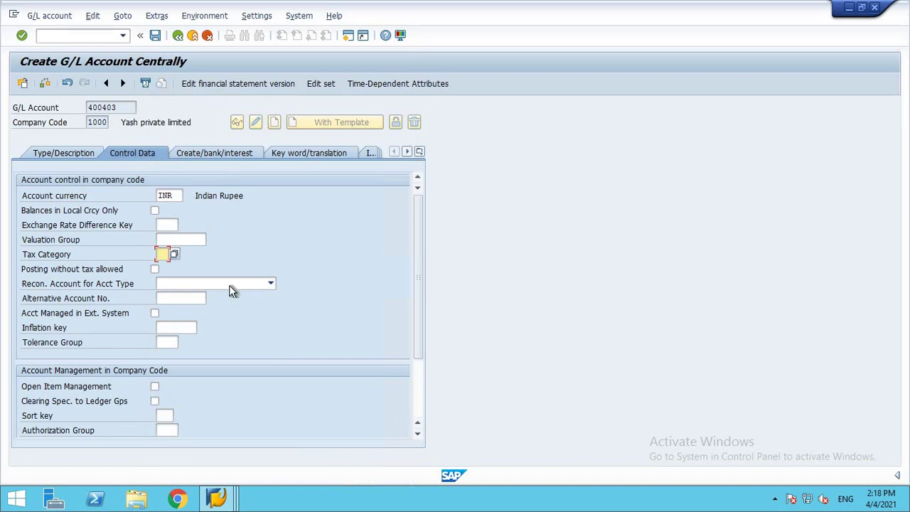
left_click(231, 284)
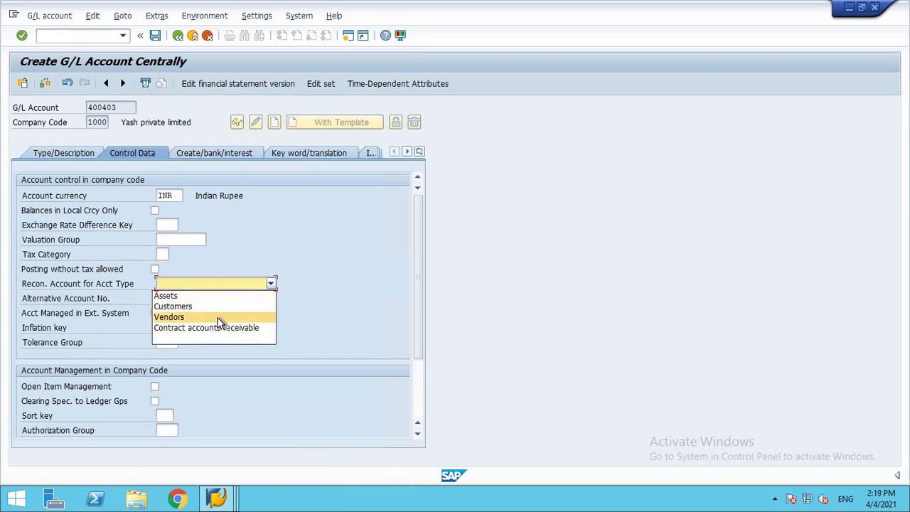
left_click(293, 254)
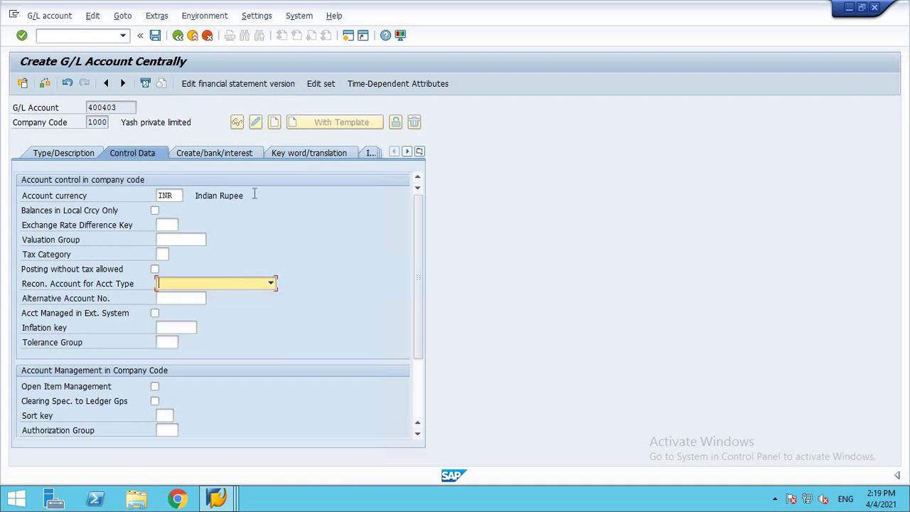
- Assign field status group G001 (General with text, assignment) to account 400403 and save the new account
left_click(211, 152)
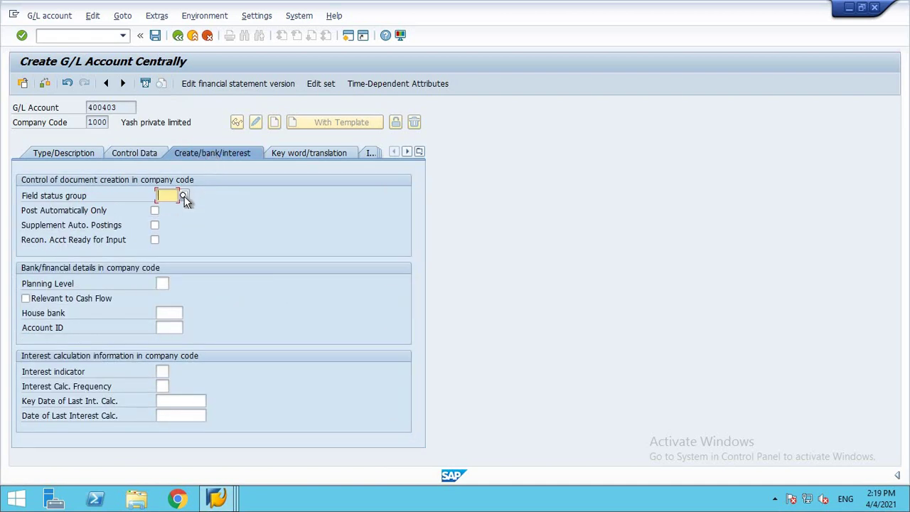
left_click(183, 197)
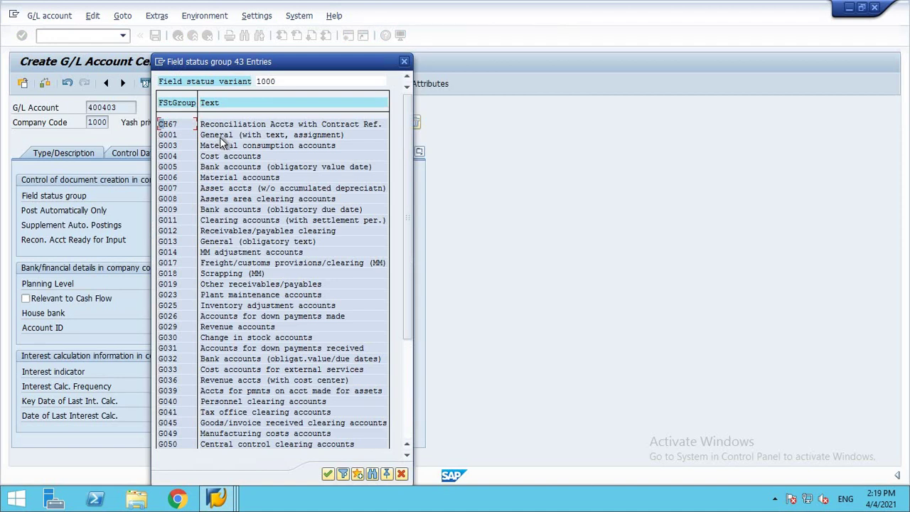
double_click(225, 135)
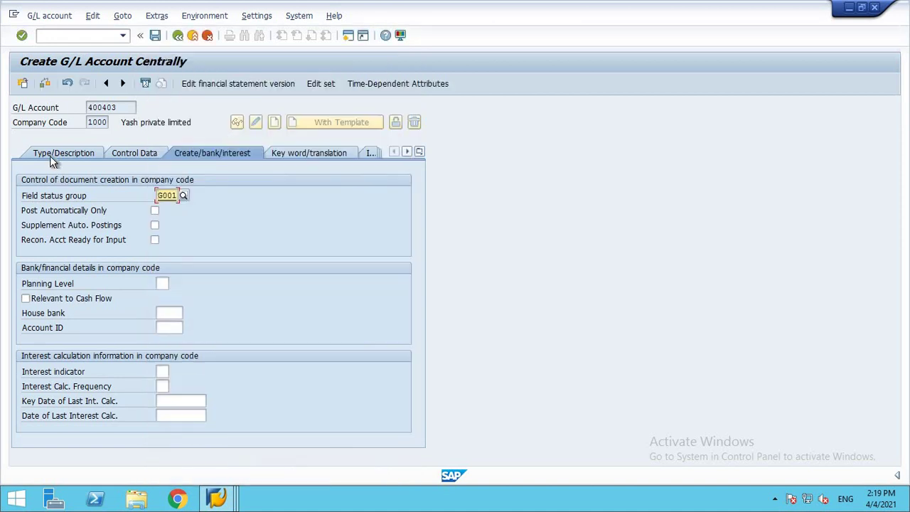
left_click(50, 156)
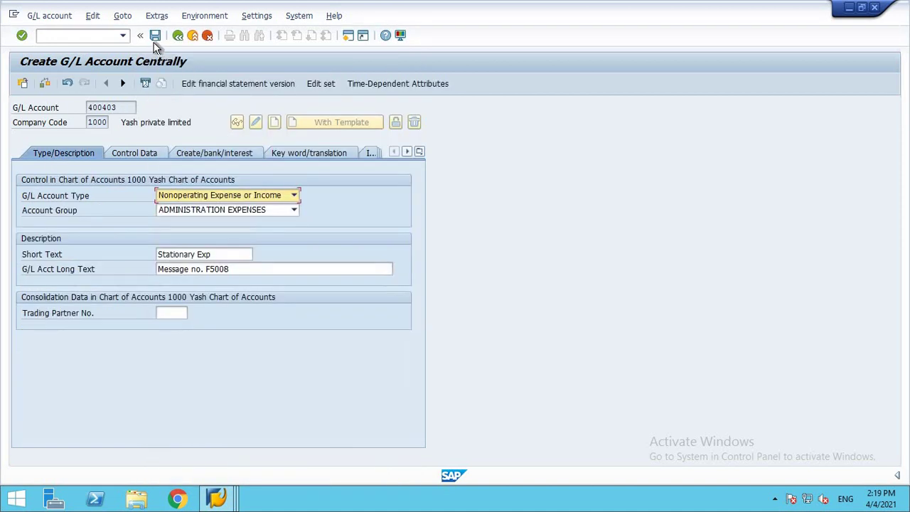
left_click(155, 36)
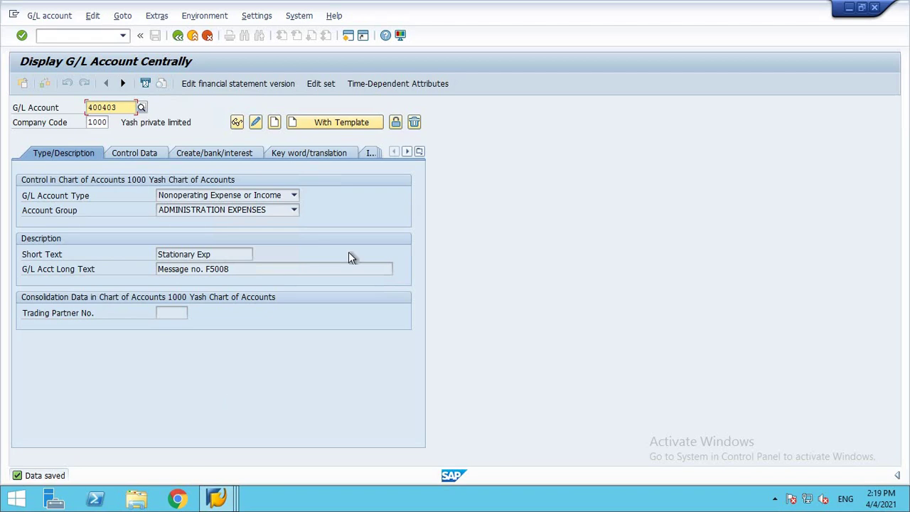
- Review the G/L account type options and control data of the saved account 400403, and minimize the remote desktop session
left_click(260, 196)
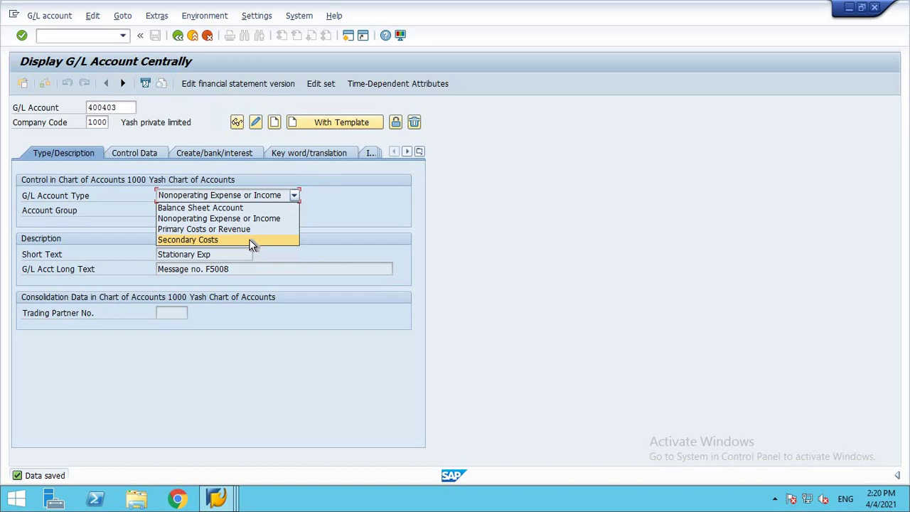
left_click(370, 222)
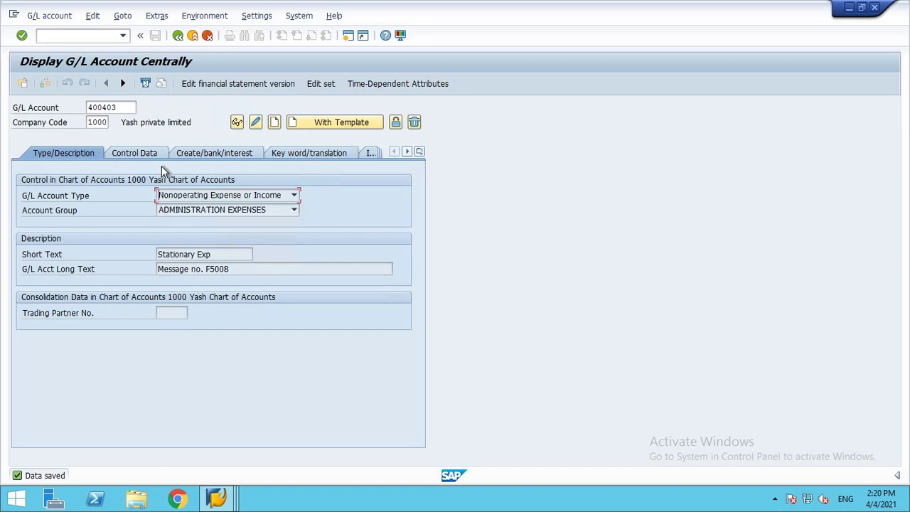
left_click(141, 155)
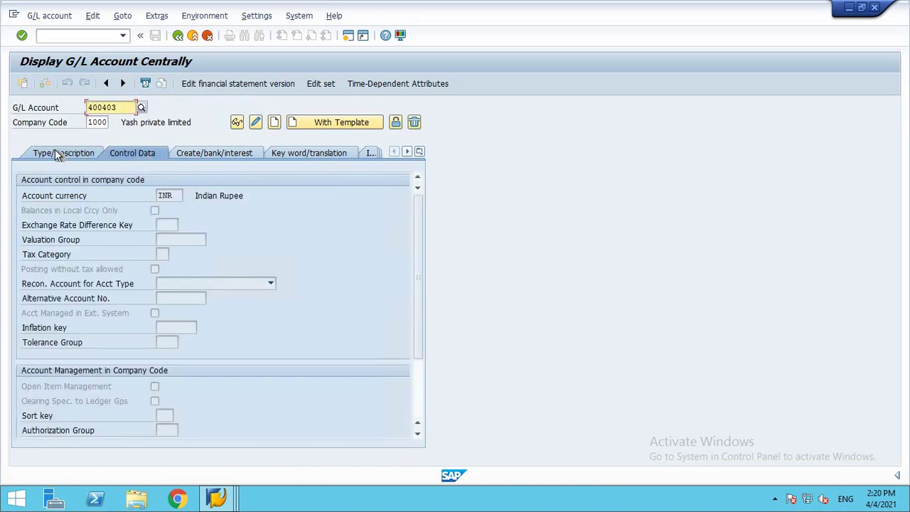
left_click(71, 153)
mouse_move(553, 2)
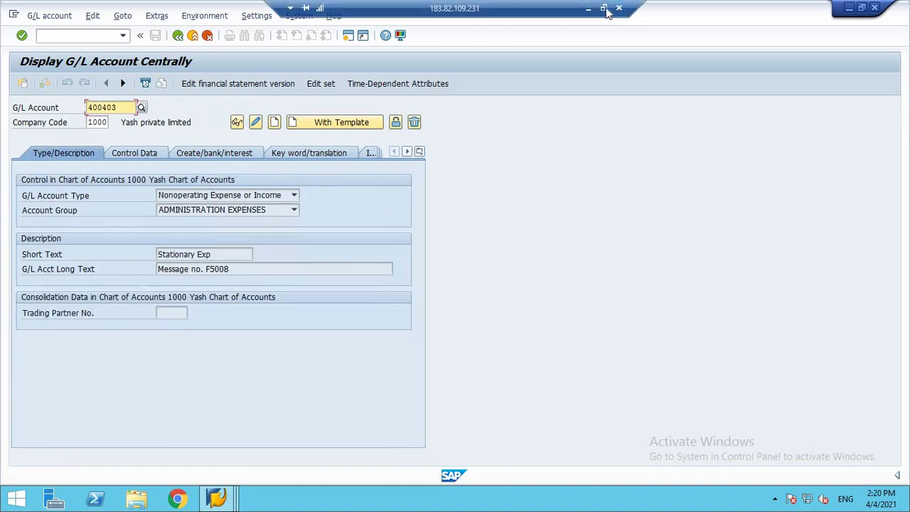
left_click(588, 9)
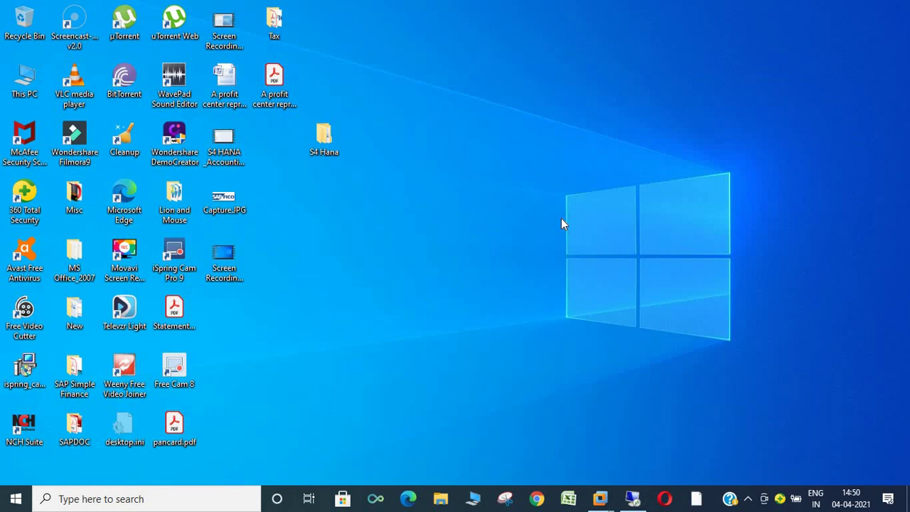